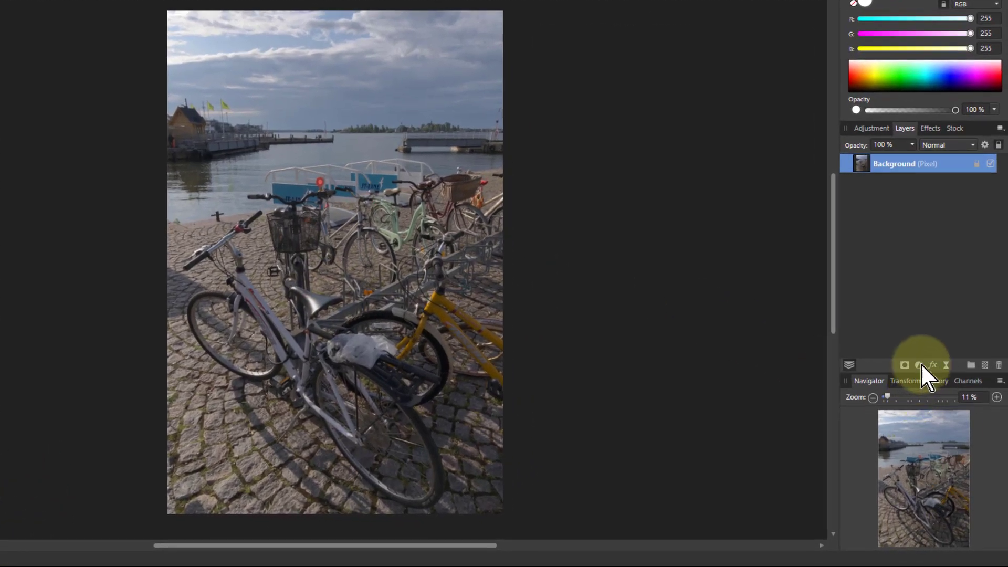
- Try a Black & White adjustment with Cyan at -54 % and Blue at -24 %, and delete it after comparing it with the original
{"action": "left_click", "coordinate": [920, 366]}
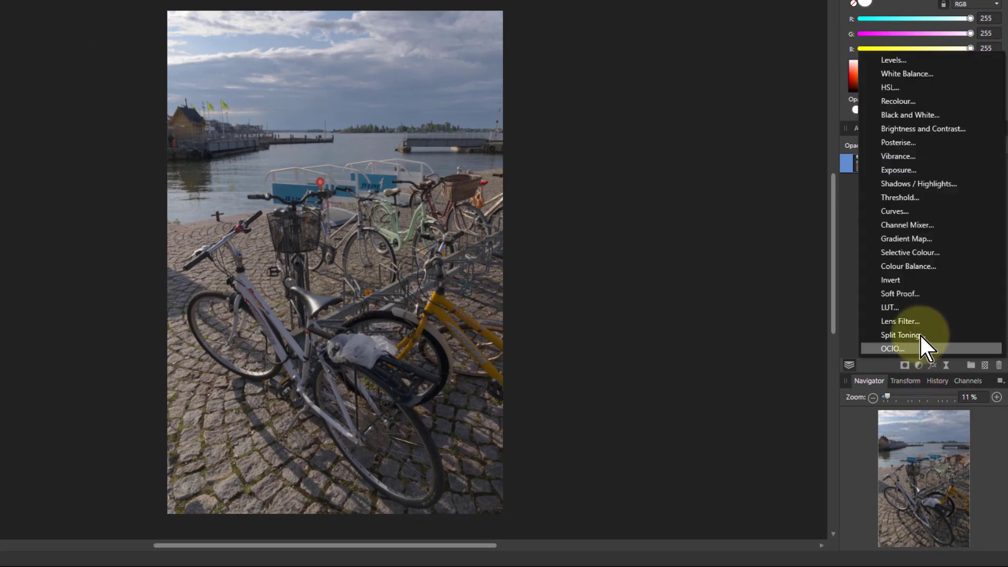
{"action": "left_click", "coordinate": [901, 115]}
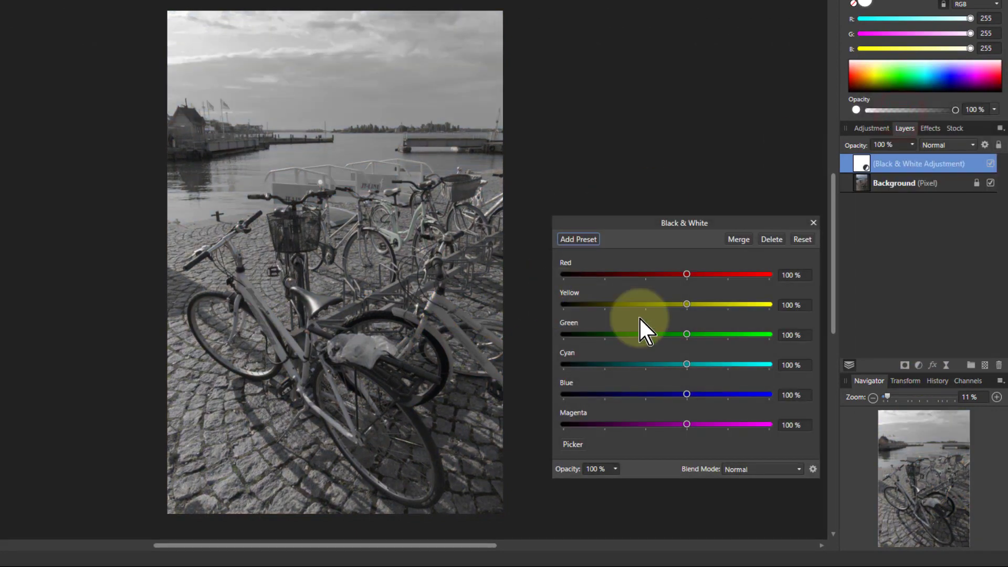
{"action": "mouse_move", "coordinate": [687, 275]}
{"action": "left_mouse_down"}
{"action": "mouse_move", "coordinate": [757, 276]}
{"action": "mouse_move", "coordinate": [639, 276]}
{"action": "mouse_move", "coordinate": [743, 281]}
{"action": "mouse_move", "coordinate": [660, 282]}
{"action": "mouse_move", "coordinate": [686, 283]}
{"action": "left_mouse_up"}
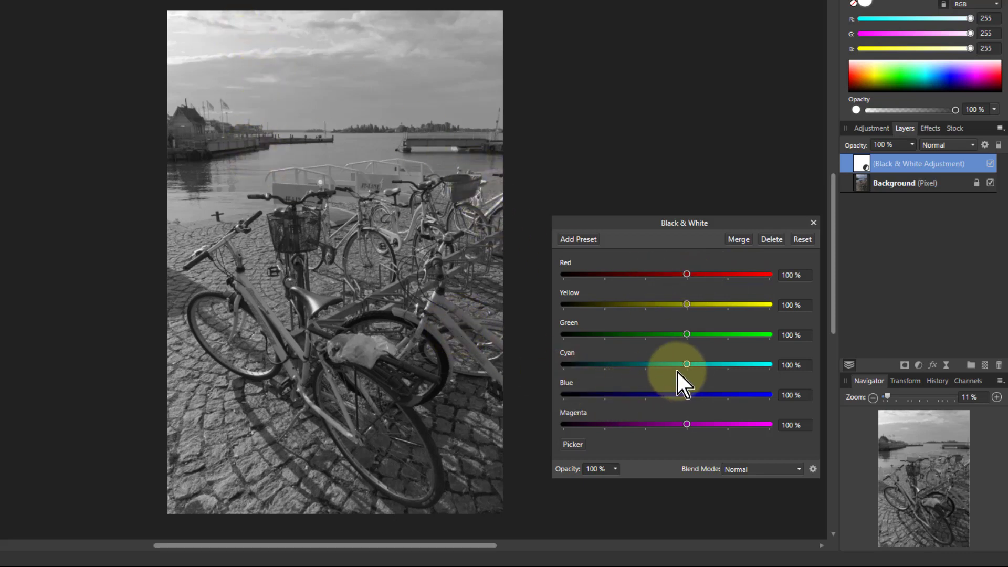
{"action": "left_click_drag", "start_coordinate": [688, 364], "coordinate": [624, 364]}
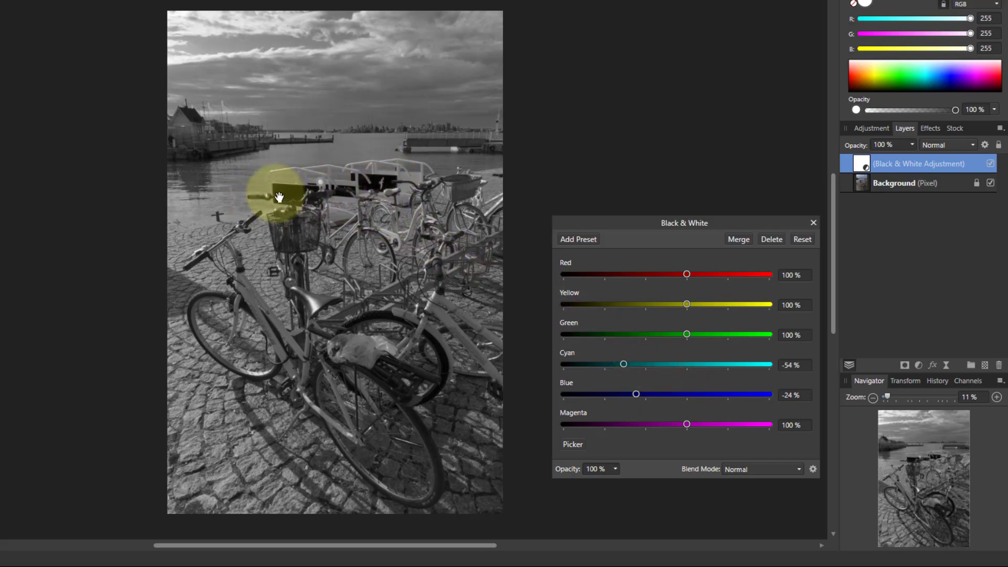
{"action": "left_click", "coordinate": [989, 163]}
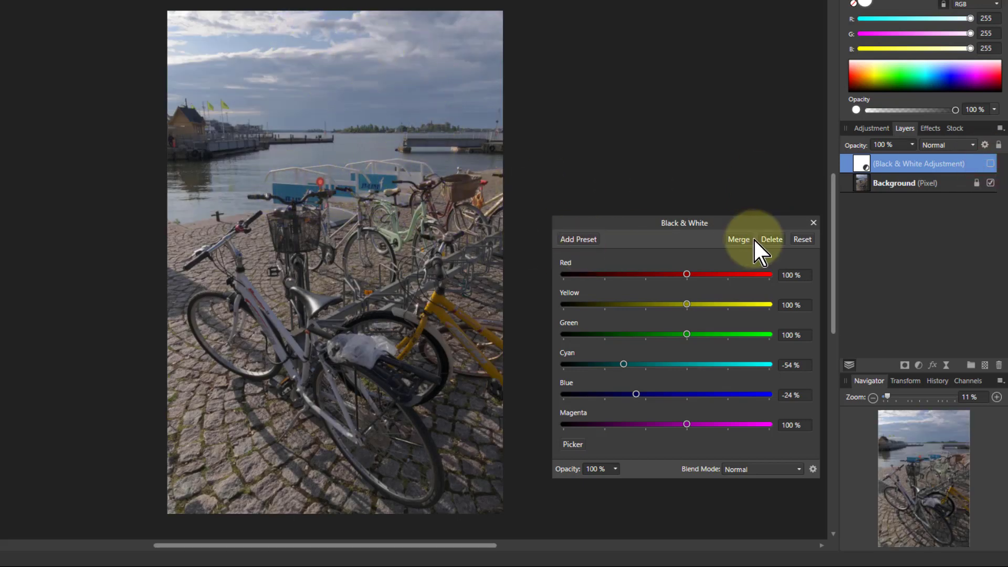
{"action": "left_click", "coordinate": [772, 239]}
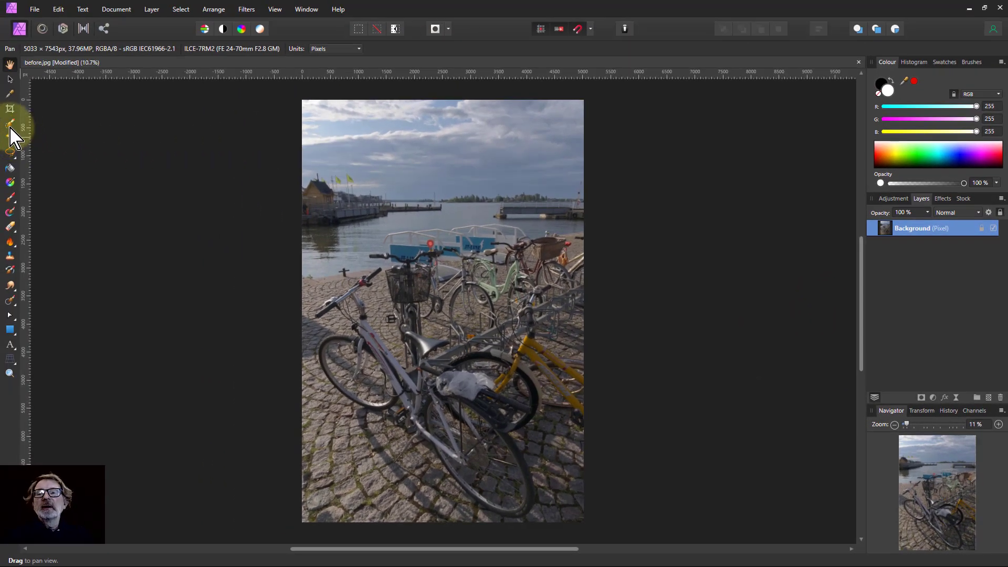
- Select the whole sky down to the skyline with the Selection Brush, enlarging the brush to 250 px
{"action": "left_click", "coordinate": [10, 125]}
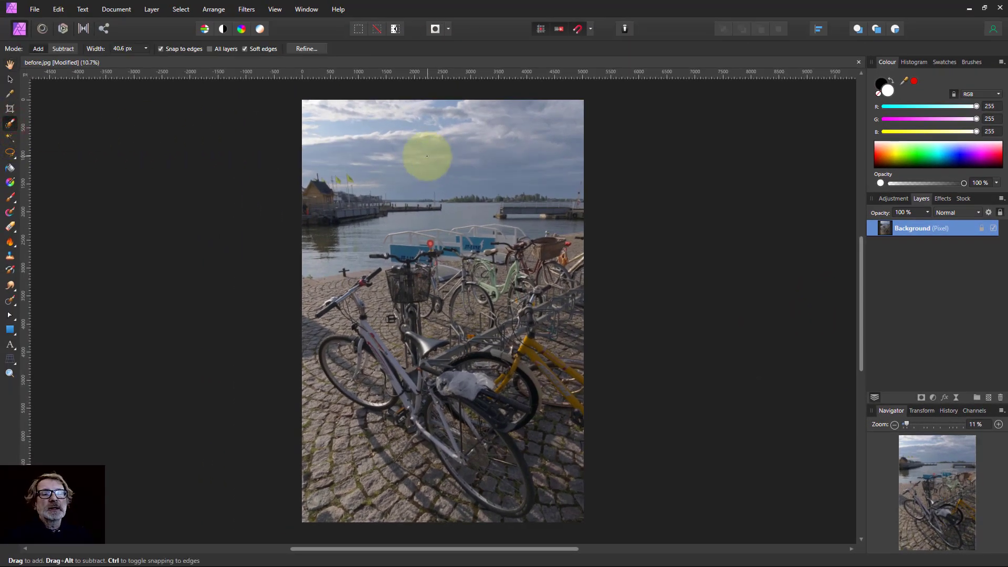
{"action": "key", "text": "]"}
{"action": "key", "text": "]"}
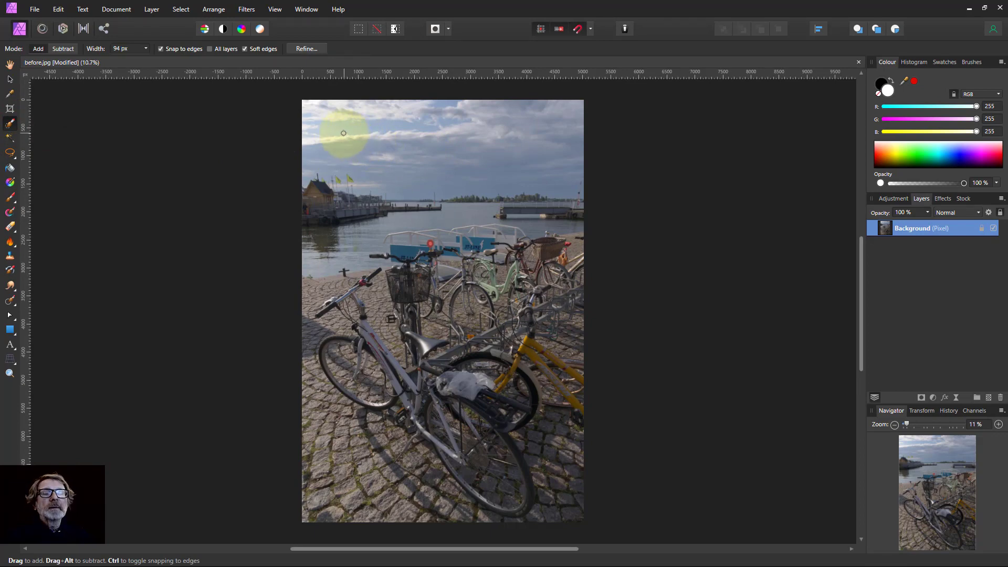
{"action": "mouse_move", "coordinate": [319, 122]}
{"action": "left_mouse_down"}
{"action": "mouse_move", "coordinate": [440, 132]}
{"action": "mouse_move", "coordinate": [478, 144]}
{"action": "mouse_move", "coordinate": [506, 172]}
{"action": "mouse_move", "coordinate": [548, 172]}
{"action": "mouse_move", "coordinate": [352, 164]}
{"action": "mouse_move", "coordinate": [382, 214]}
{"action": "mouse_move", "coordinate": [425, 239]}
{"action": "mouse_move", "coordinate": [418, 219]}
{"action": "mouse_move", "coordinate": [395, 209]}
{"action": "mouse_move", "coordinate": [473, 207]}
{"action": "mouse_move", "coordinate": [318, 209]}
{"action": "left_mouse_up"}
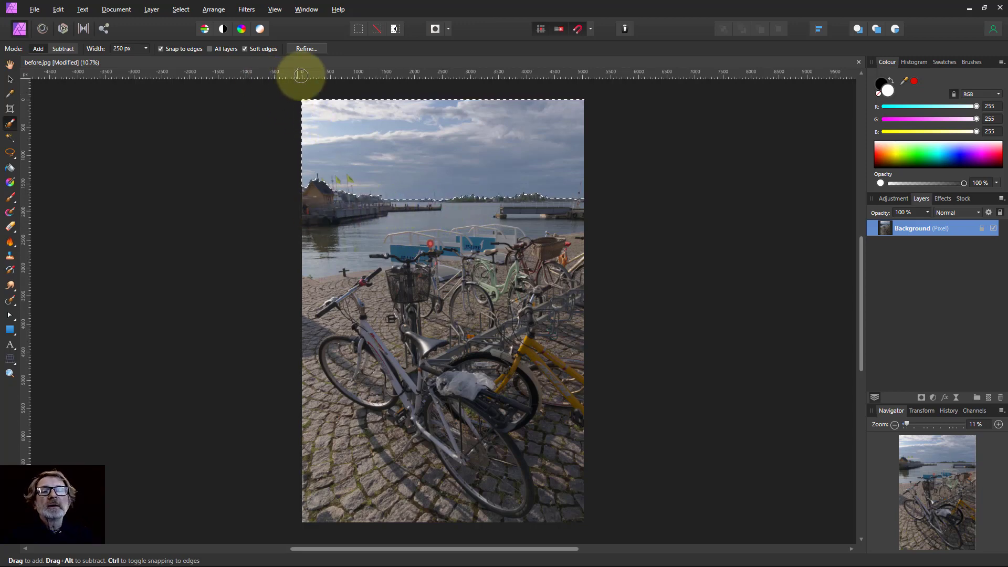
- Refine the sky selection along the rooftops, flags and horizon with a 178 px Matte brush, and apply it as a selection
{"action": "left_click", "coordinate": [304, 48]}
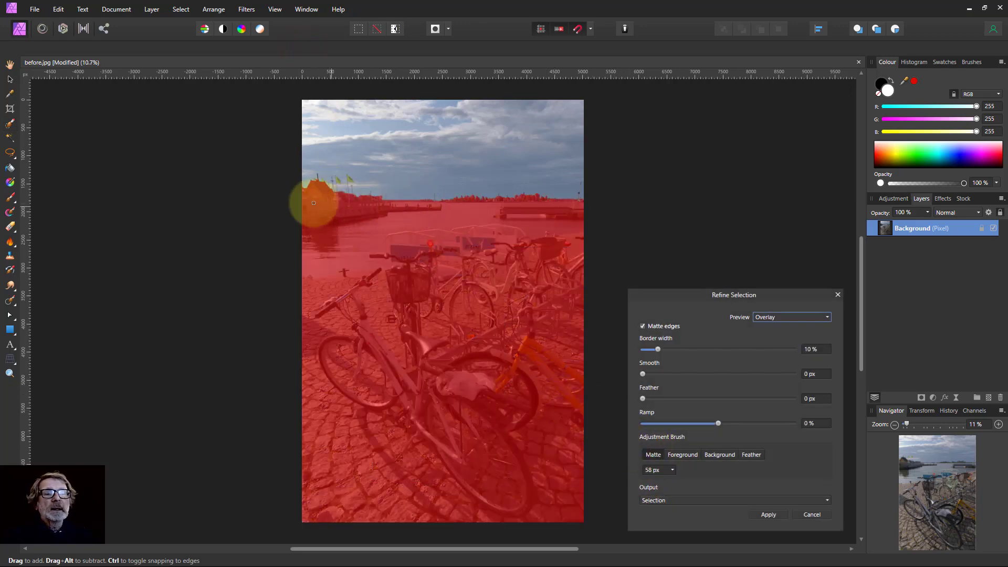
{"action": "key", "text": "bracketright"}
{"action": "key", "text": "bracketright"}
{"action": "key", "text": "bracketright"}
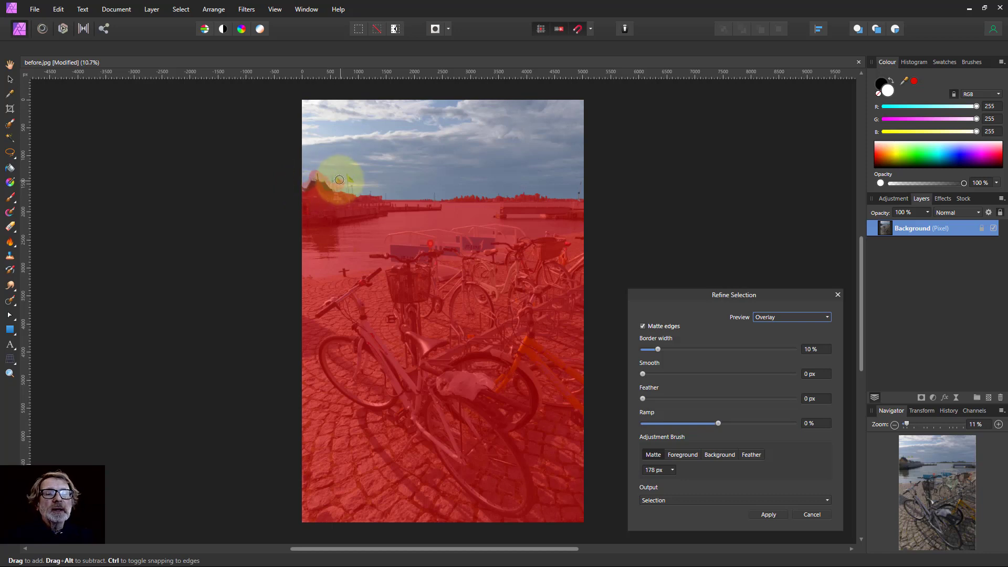
{"action": "mouse_move", "coordinate": [348, 179]}
{"action": "left_mouse_down"}
{"action": "mouse_move", "coordinate": [359, 197]}
{"action": "mouse_move", "coordinate": [401, 202]}
{"action": "mouse_move", "coordinate": [619, 195]}
{"action": "left_mouse_up"}
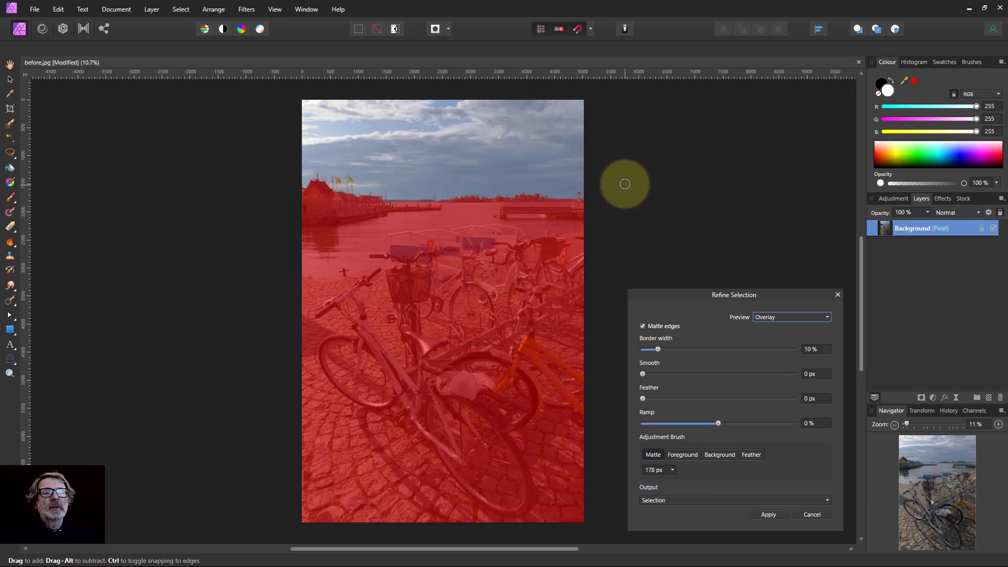
{"action": "left_click", "coordinate": [768, 515]}
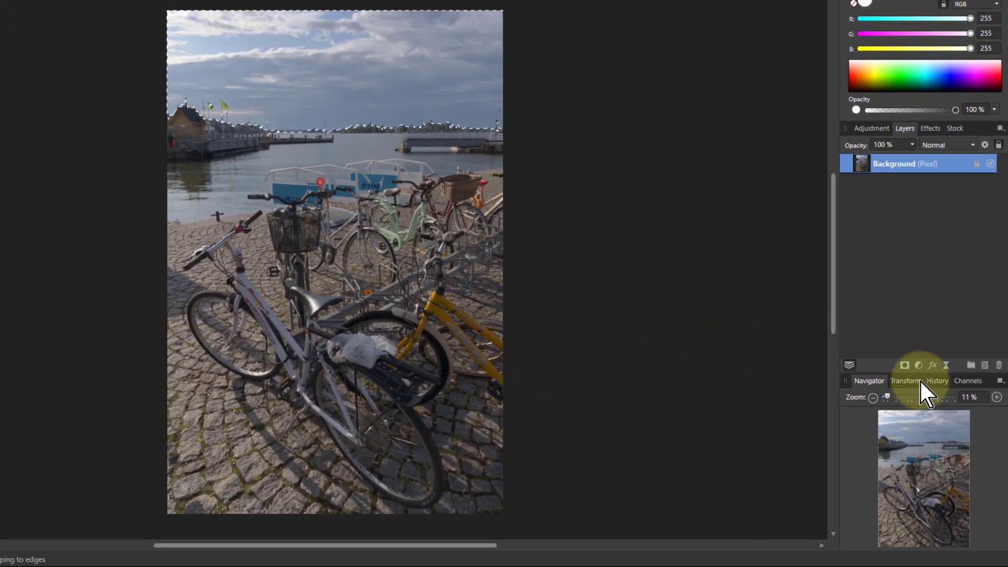
- Save the pixel selection as a spare channel named "sky"
{"action": "left_click", "coordinate": [969, 380]}
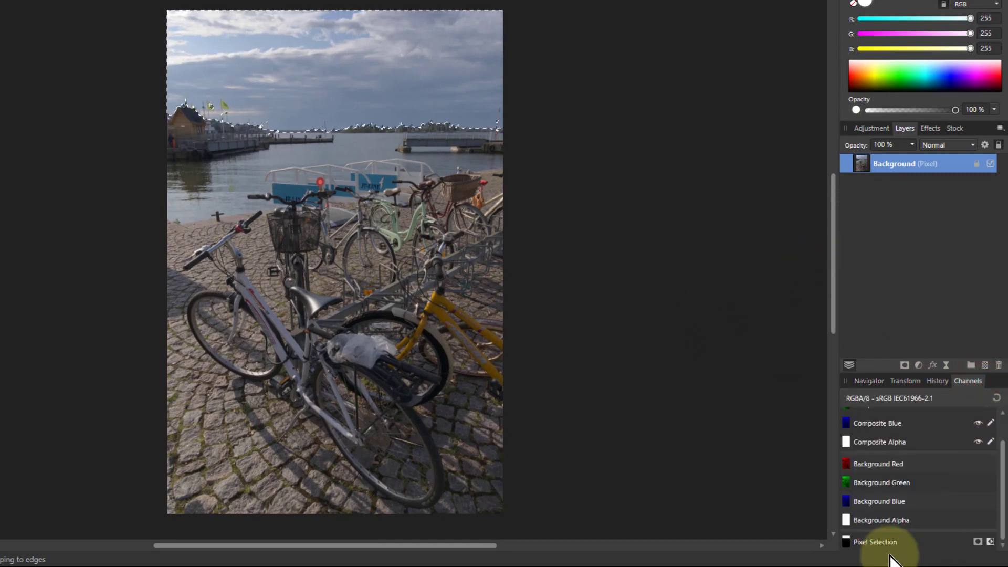
{"action": "right_click", "coordinate": [876, 542]}
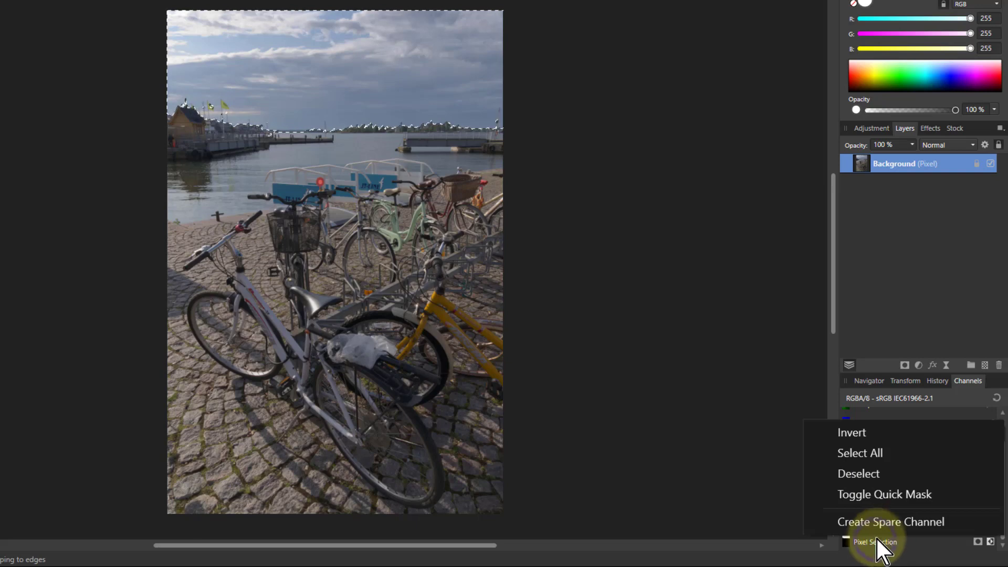
{"action": "left_click", "coordinate": [880, 520]}
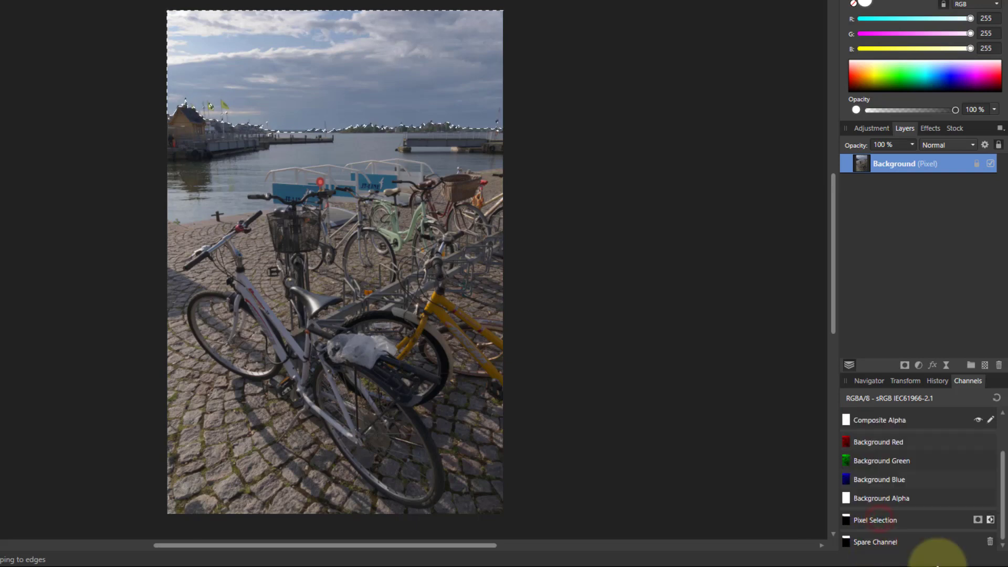
{"action": "right_click", "coordinate": [864, 543]}
{"action": "left_click", "coordinate": [830, 307]}
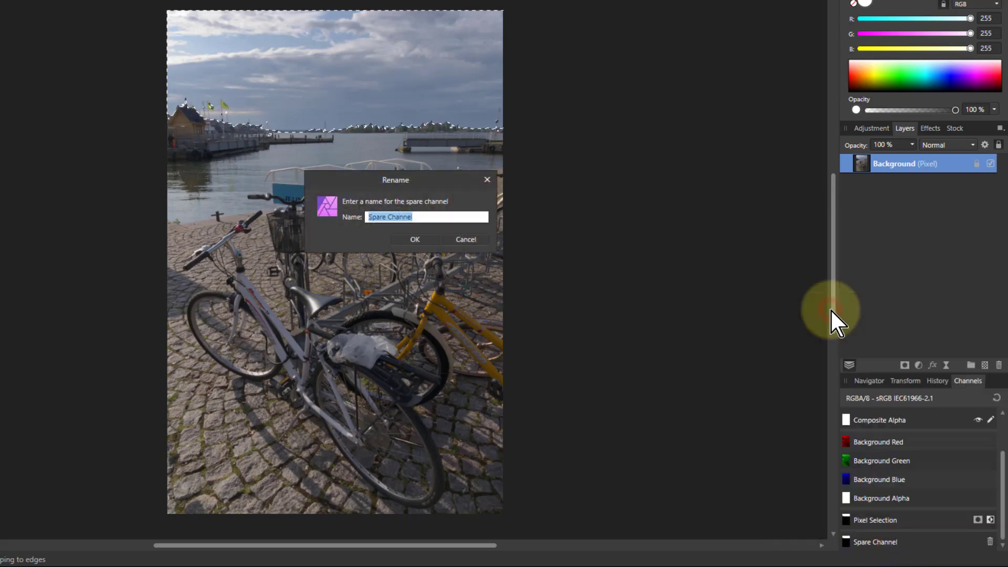
{"action": "type", "text": "sky"}
{"action": "key", "text": "Return"}
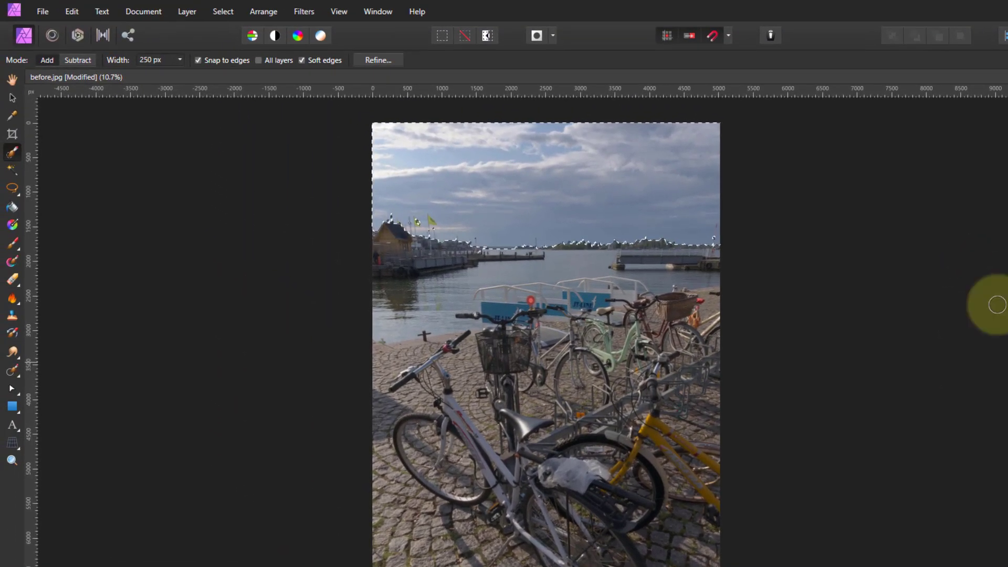
- Invert the pixel selection and save it as a spare channel named "land not sky"
{"action": "left_click", "coordinate": [222, 12]}
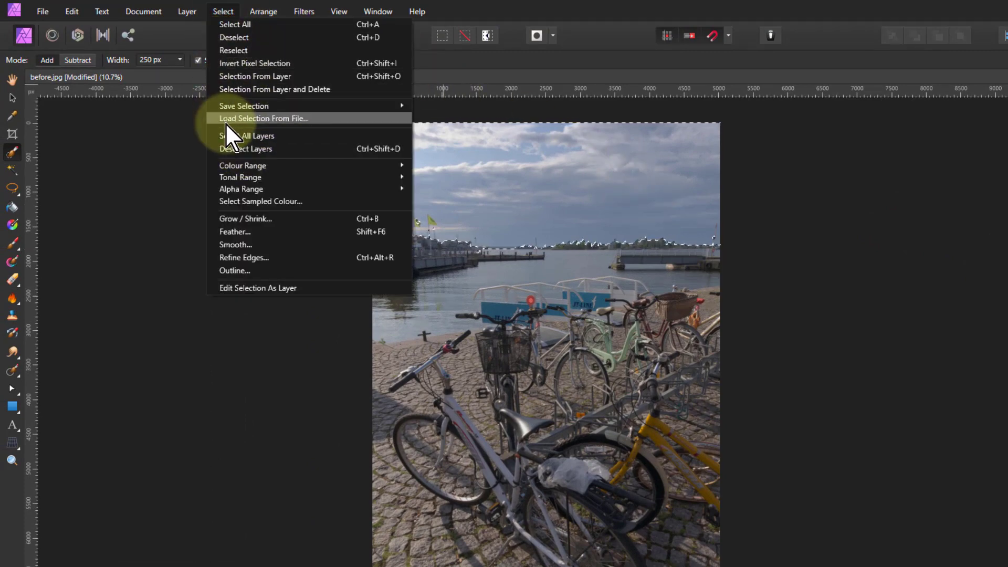
{"action": "left_click", "coordinate": [226, 64]}
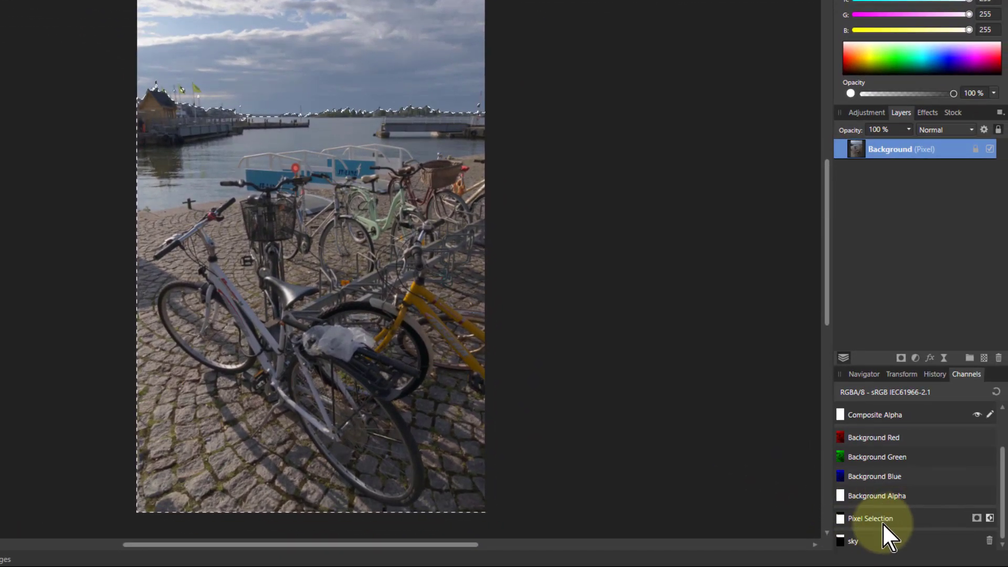
{"action": "right_click", "coordinate": [873, 518]}
{"action": "left_click", "coordinate": [874, 499]}
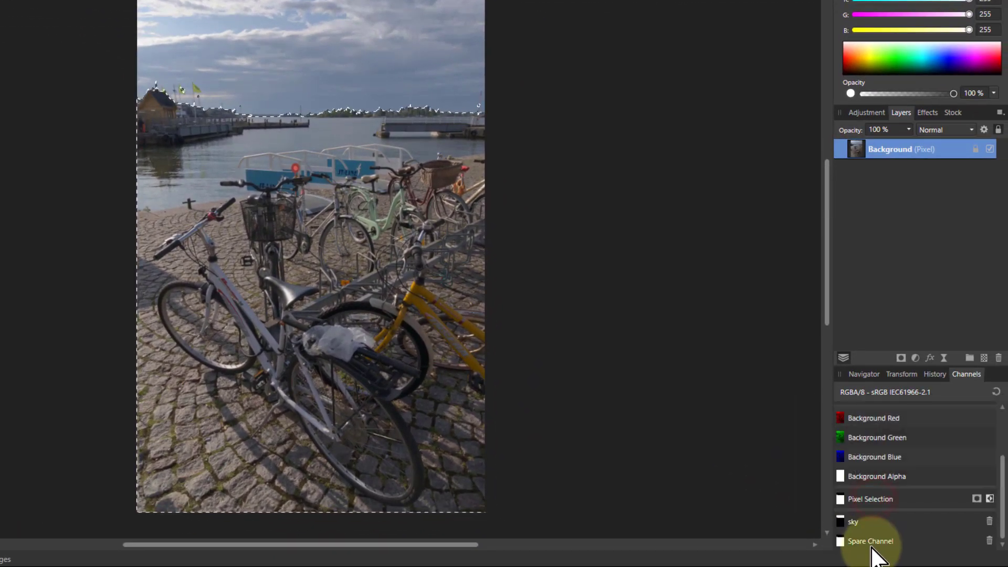
{"action": "right_click", "coordinate": [873, 547]}
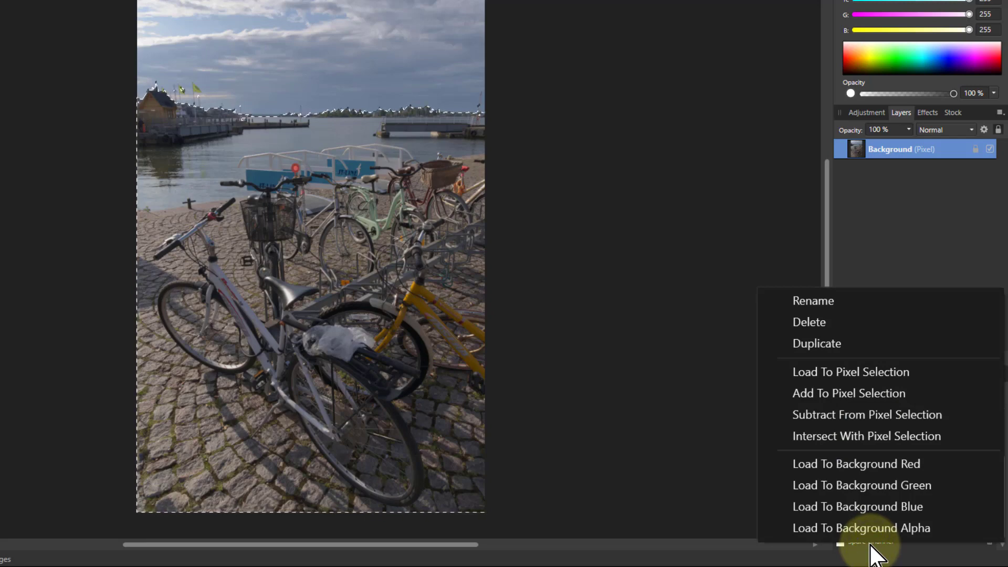
{"action": "left_click", "coordinate": [809, 298]}
{"action": "type", "text": "land not sky"}
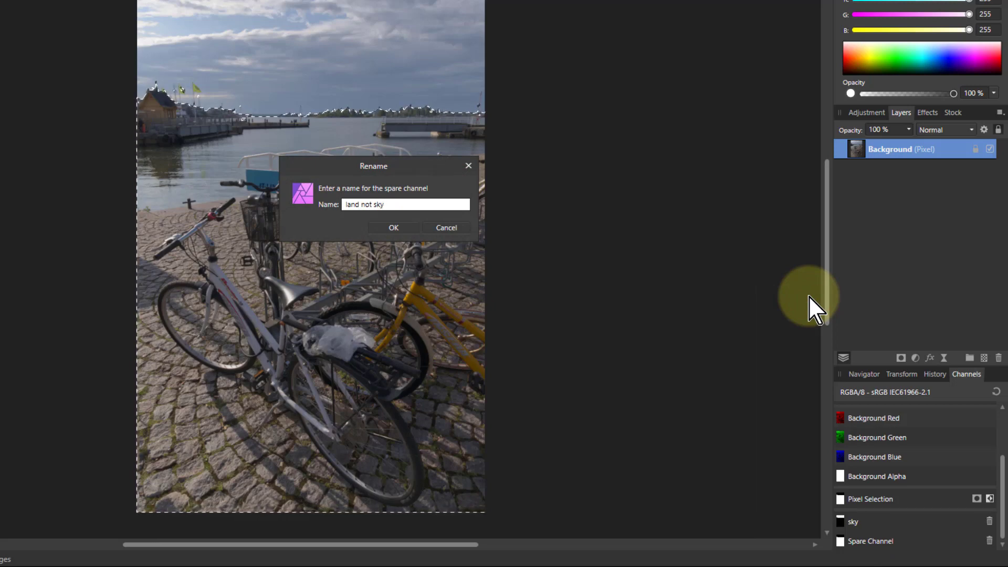
{"action": "key", "text": "Return"}
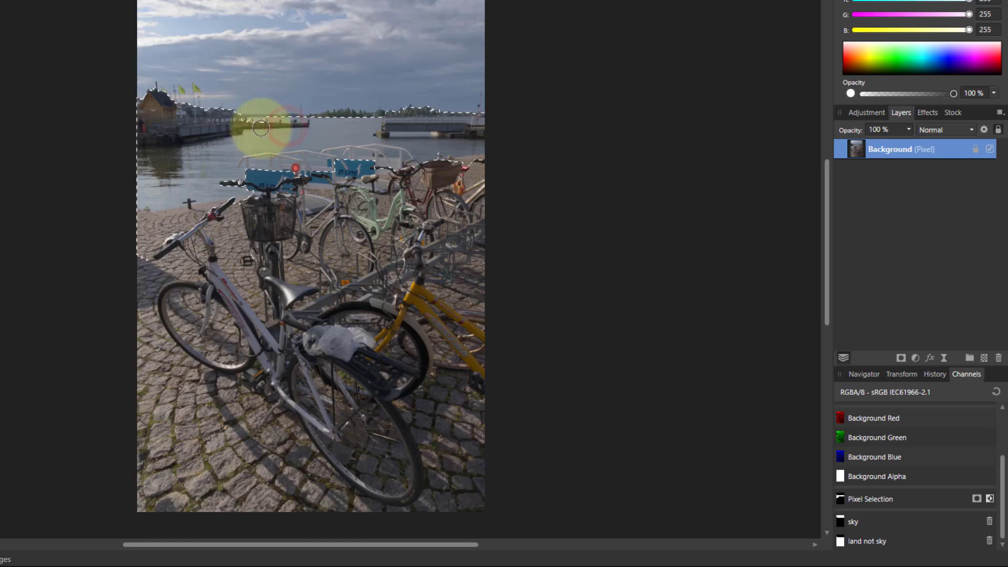
- Select only the water, leaving out the piers and cobblestones, and save the selection as a spare channel named "water"
{"action": "mouse_move", "coordinate": [148, 228]}
{"action": "left_mouse_down"}
{"action": "mouse_move", "coordinate": [175, 315]}
{"action": "mouse_move", "coordinate": [171, 284]}
{"action": "mouse_move", "coordinate": [236, 218]}
{"action": "left_mouse_up"}
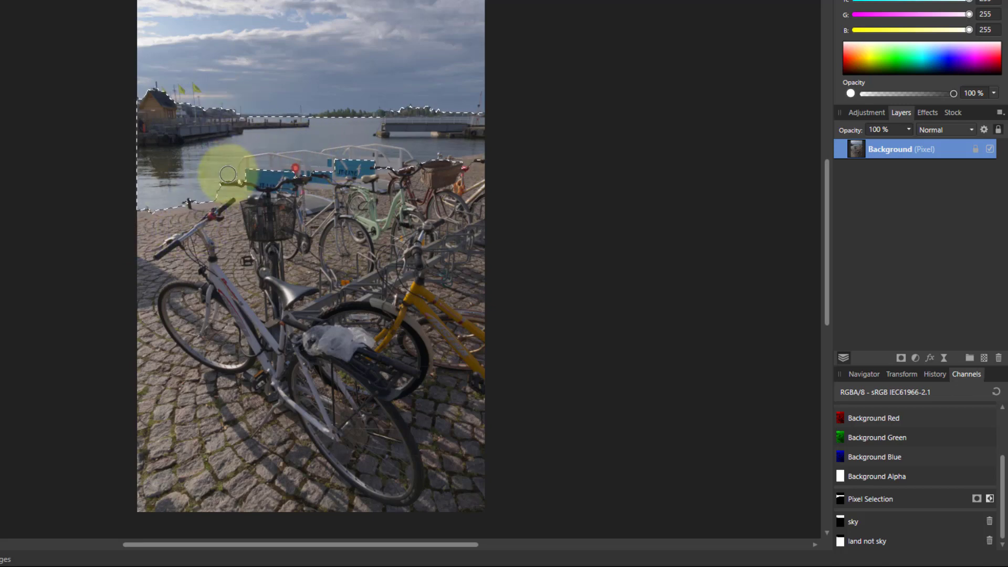
{"action": "left_click_drag", "start_coordinate": [227, 180], "coordinate": [66, 168]}
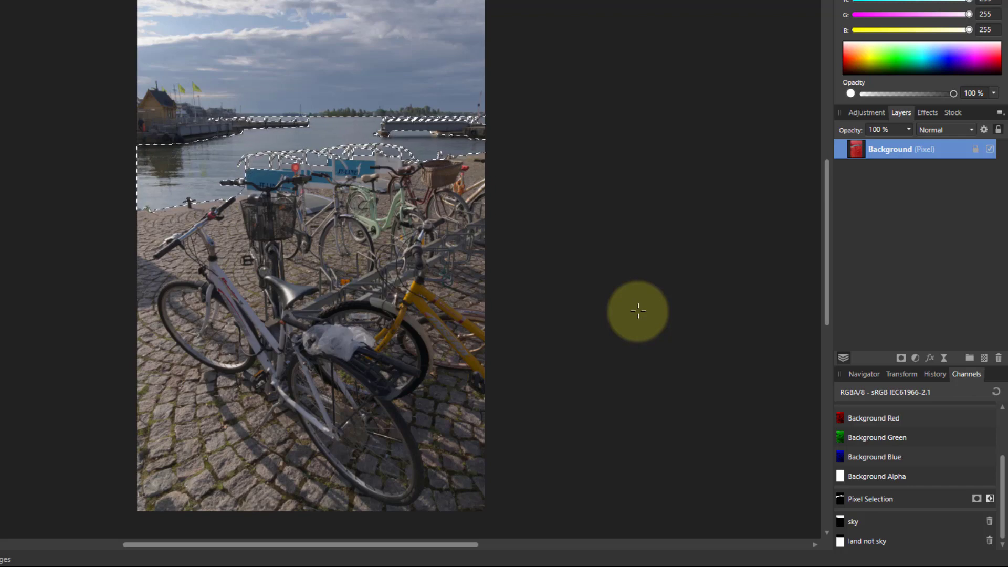
{"action": "right_click", "coordinate": [871, 497]}
{"action": "left_click", "coordinate": [868, 478]}
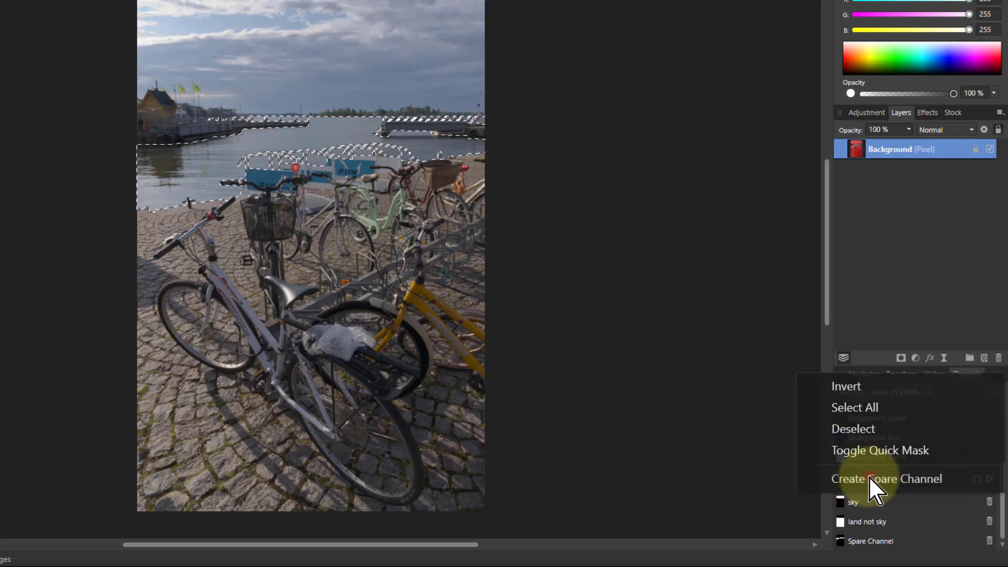
{"action": "right_click", "coordinate": [863, 542]}
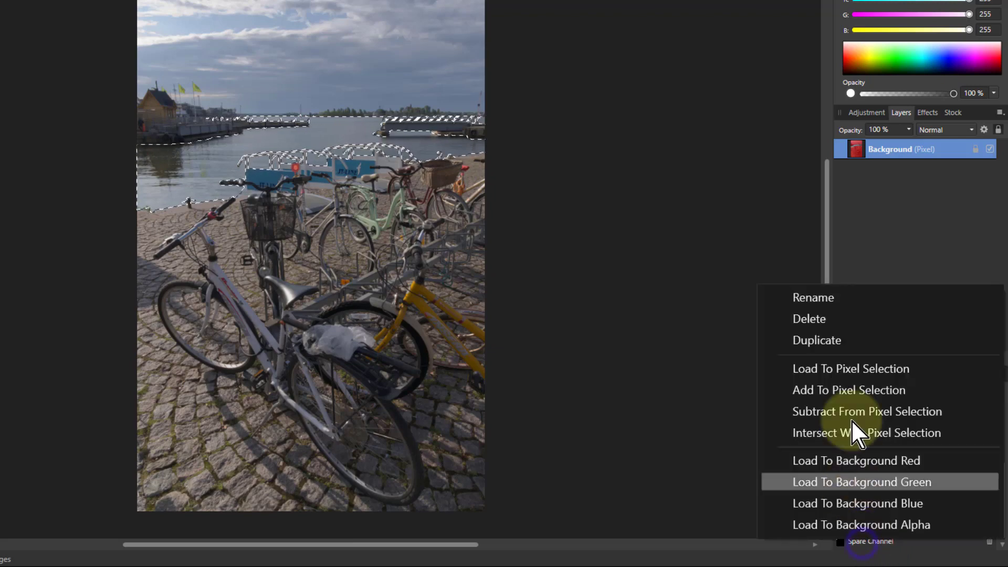
{"action": "left_click", "coordinate": [830, 301]}
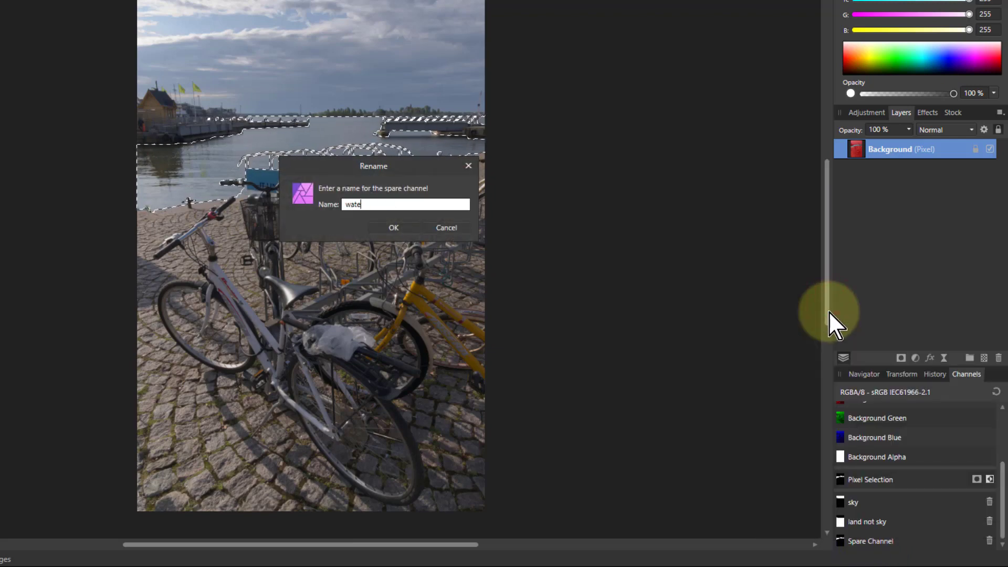
{"action": "key", "text": "Return"}
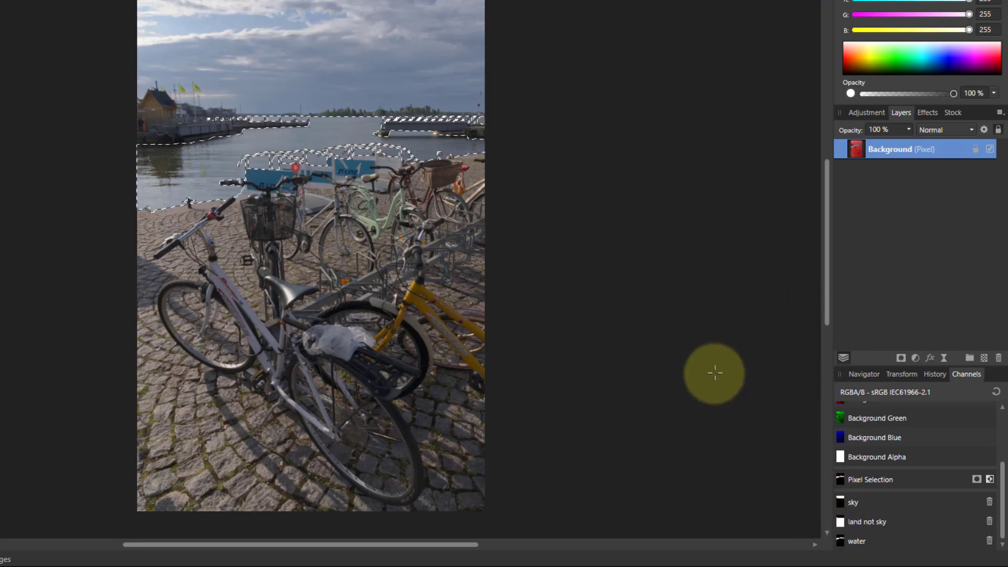
- Load the "land not sky" channel as the pixel selection and subtract the "water" channel from it
{"action": "right_click", "coordinate": [859, 523]}
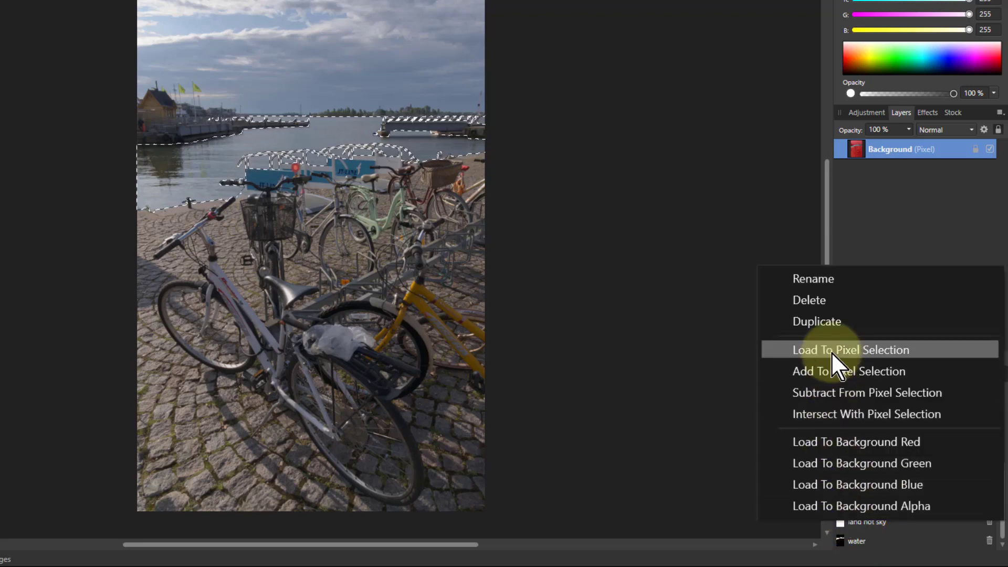
{"action": "left_click", "coordinate": [777, 350]}
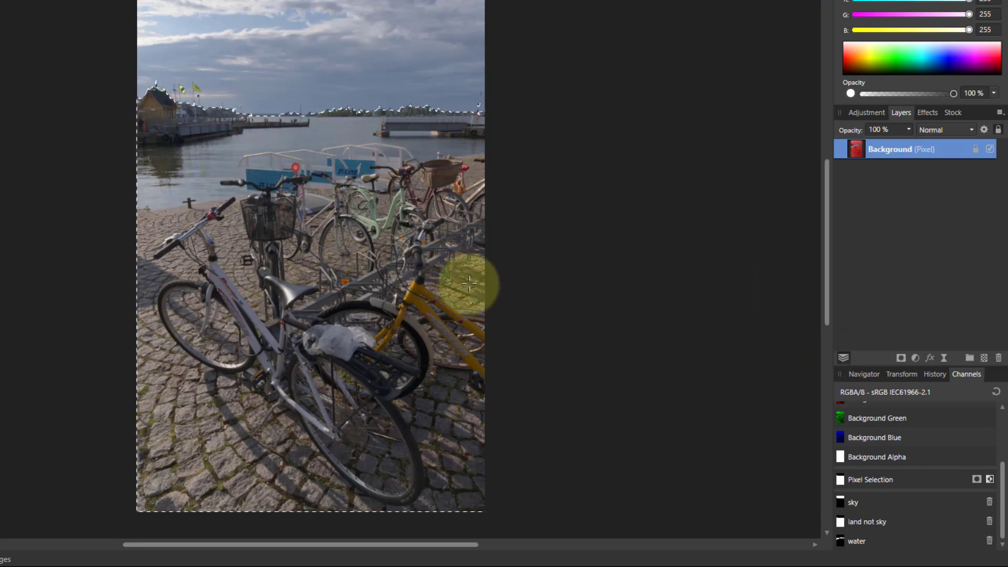
{"action": "right_click", "coordinate": [854, 546]}
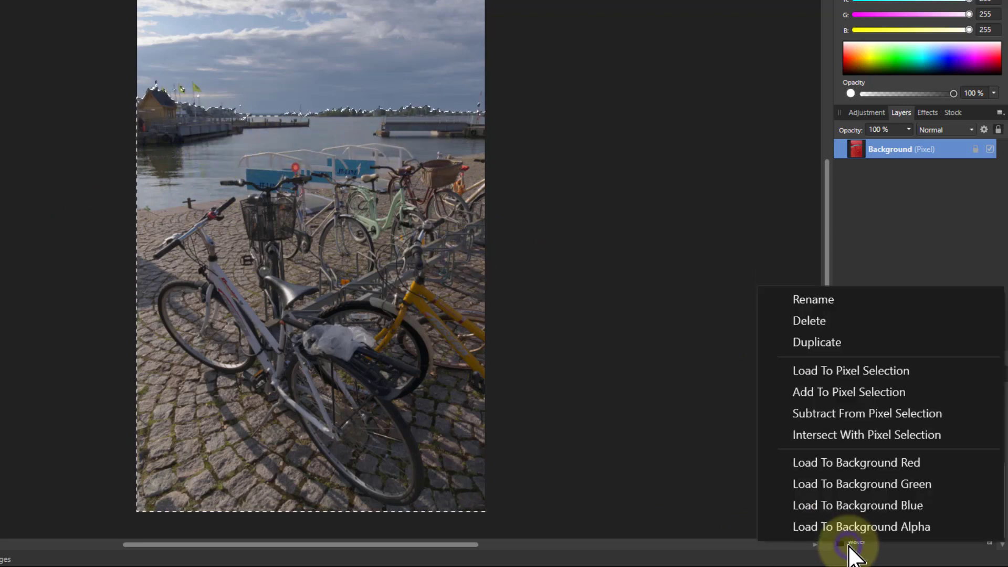
{"action": "left_click", "coordinate": [846, 415]}
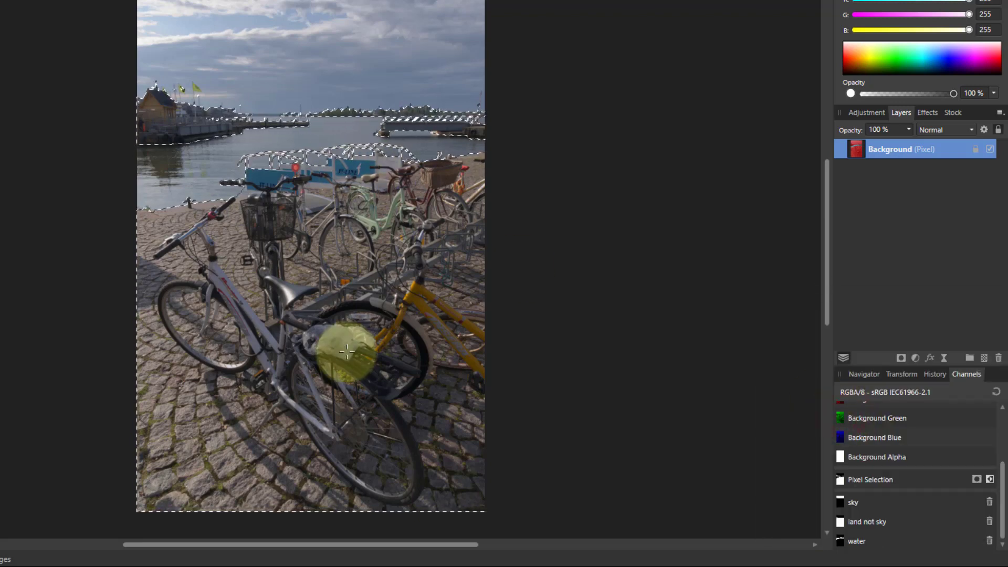
- Save the pixel selection as a spare channel named "land", and deselect
{"action": "right_click", "coordinate": [866, 477]}
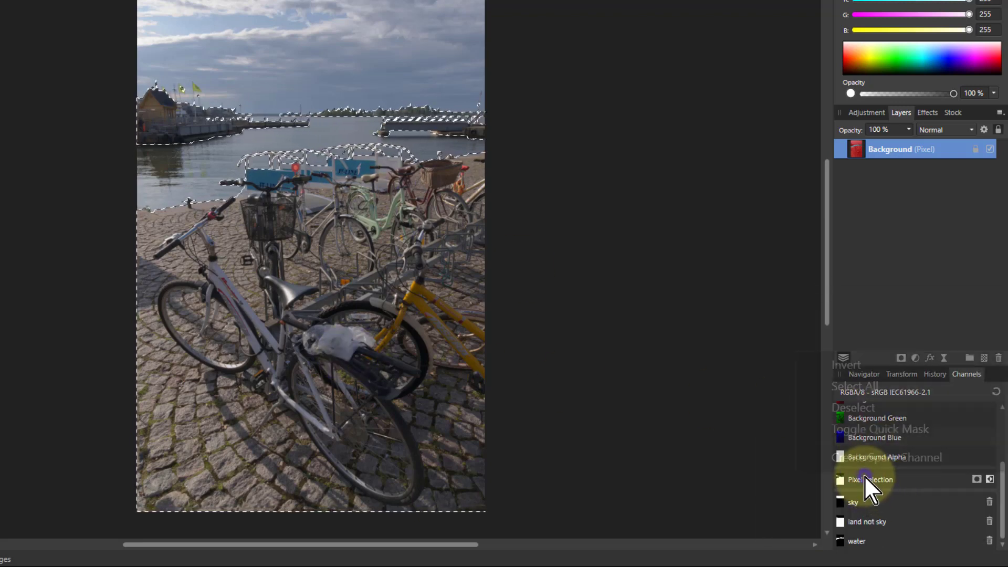
{"action": "left_click", "coordinate": [869, 457]}
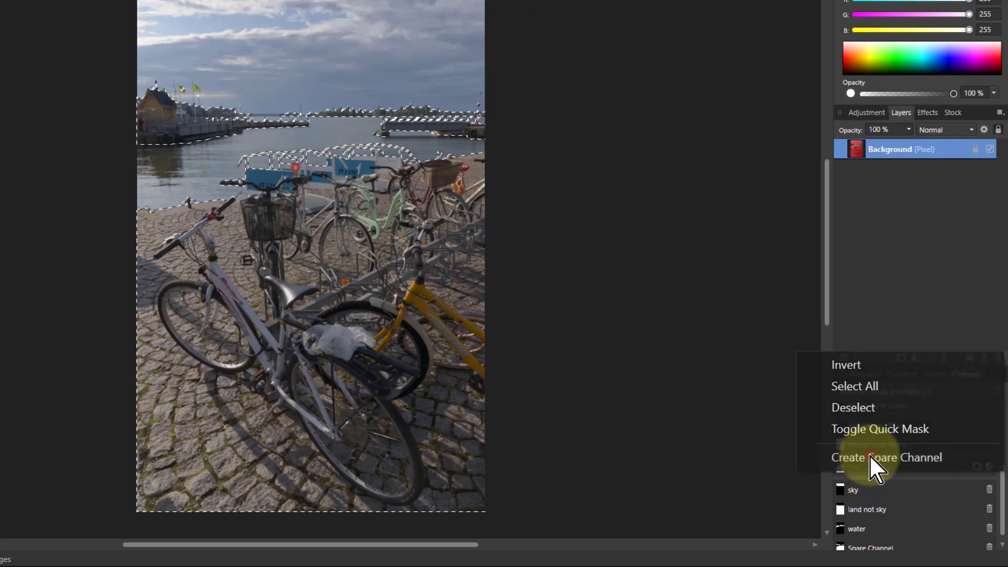
{"action": "right_click", "coordinate": [867, 548]}
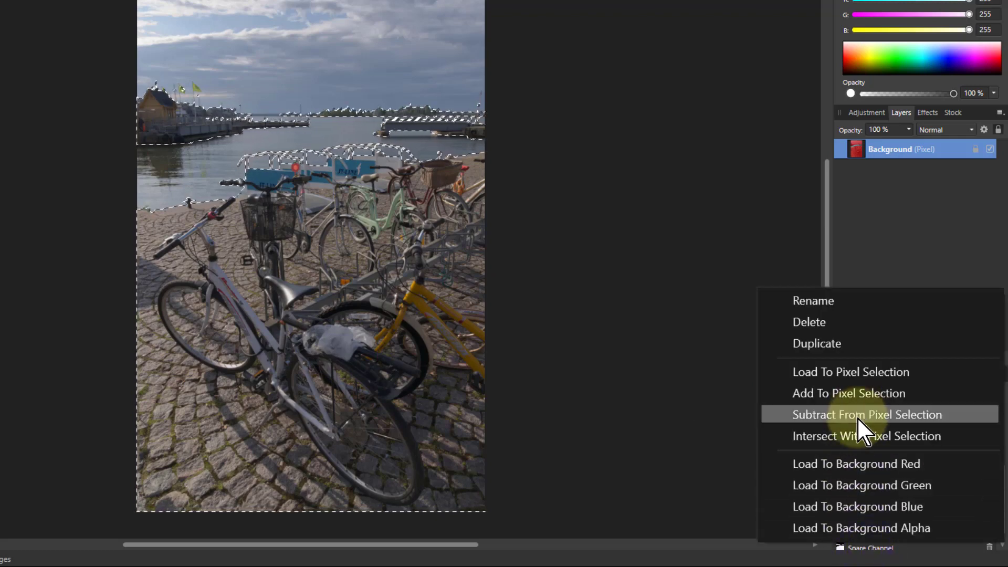
{"action": "left_click", "coordinate": [813, 302]}
{"action": "type", "text": "land"}
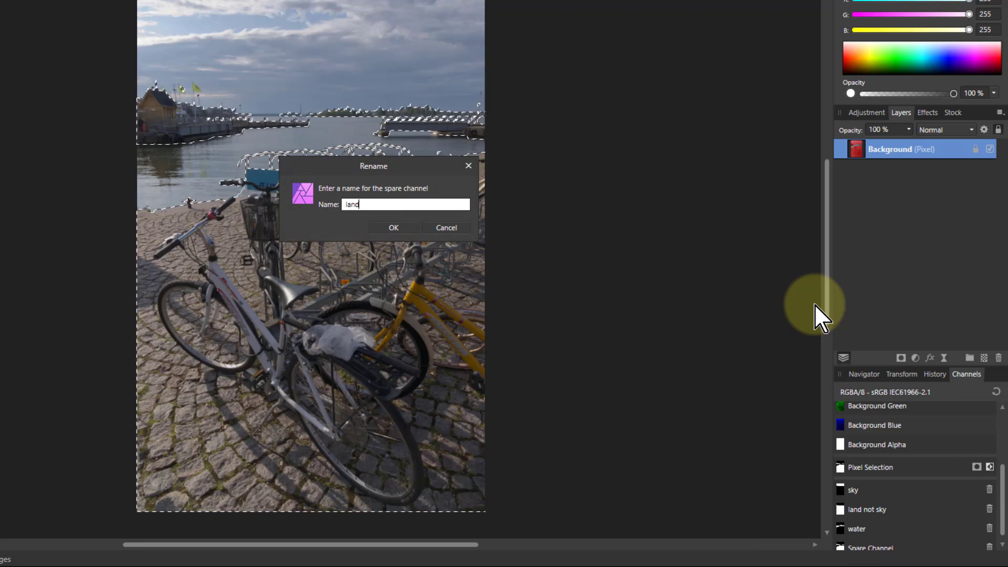
{"action": "key", "text": "Return"}
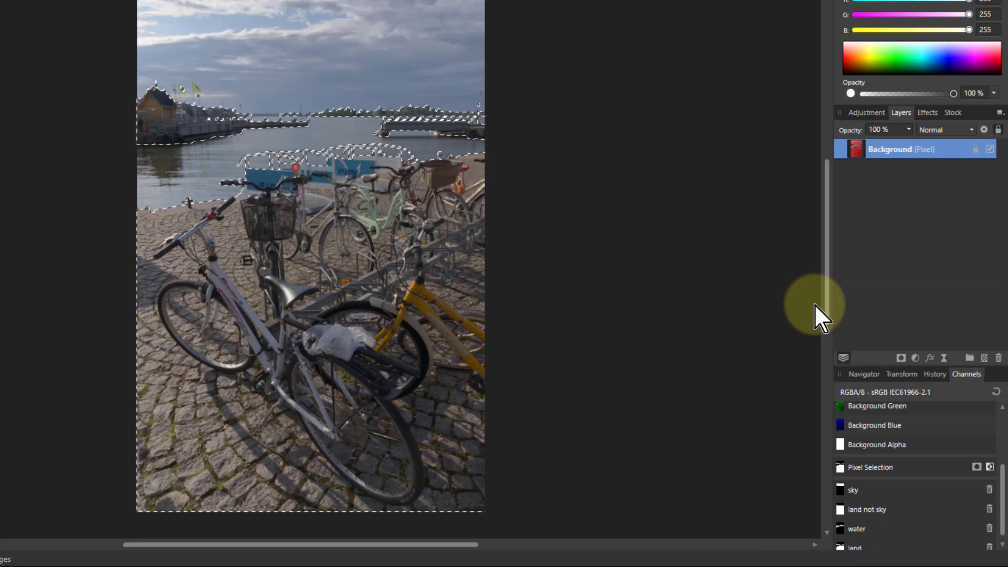
{"action": "scroll", "coordinate": [569, 347], "scroll_direction": "down", "scroll_amount": 1}
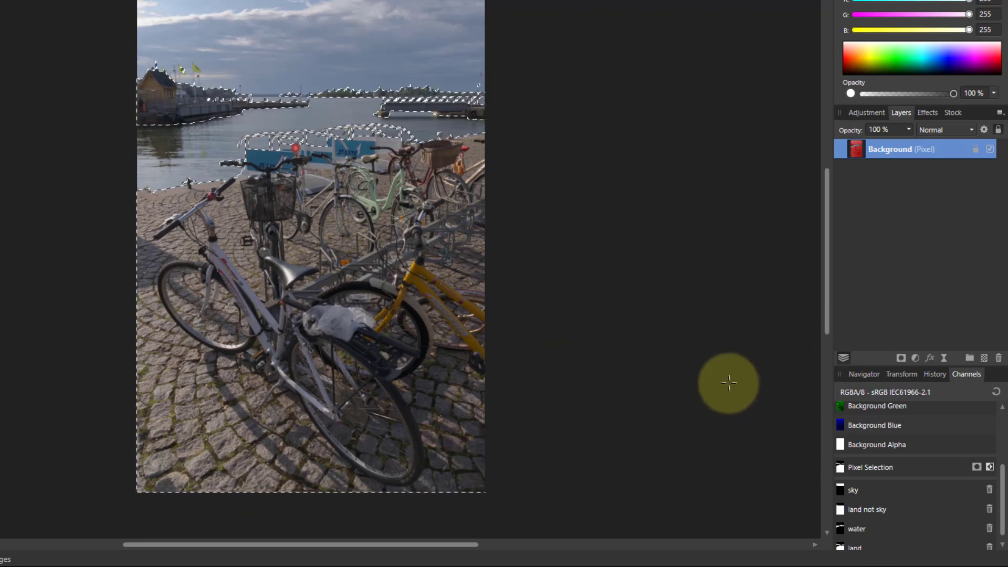
{"action": "key", "text": "ctrl+d"}
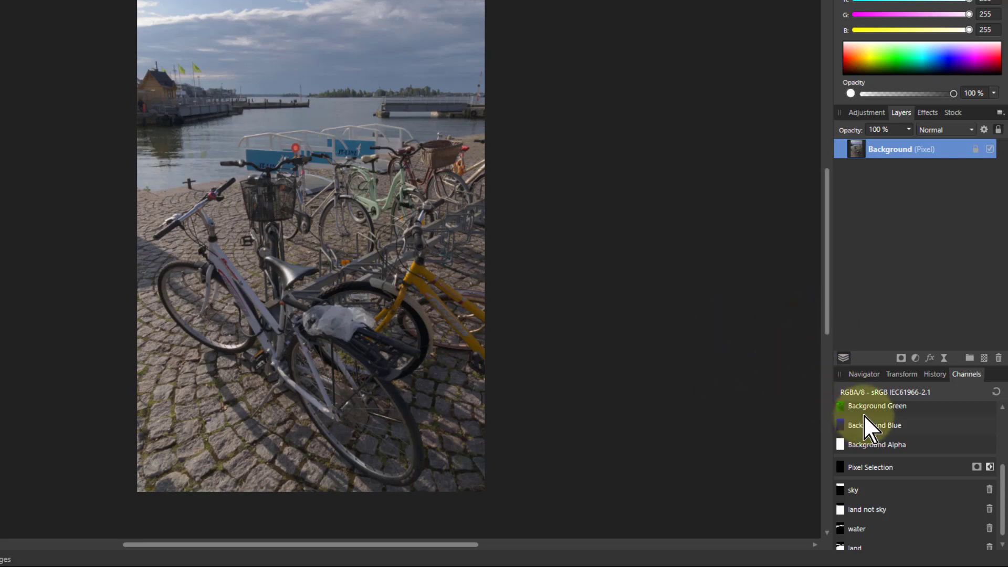
- Add a Black and White adjustment above the Background layer and load the "land" channel into its alpha
{"action": "left_click", "coordinate": [915, 359]}
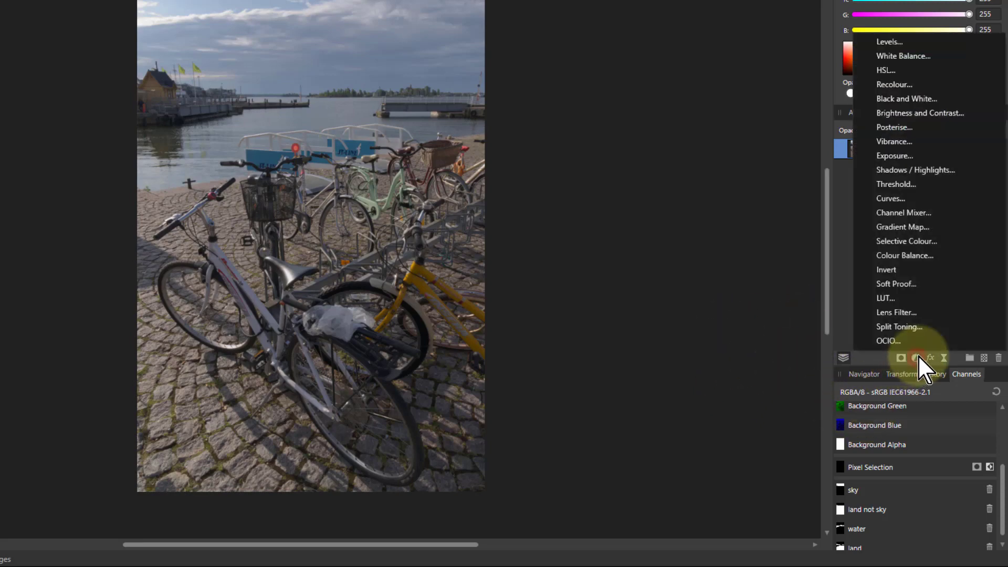
{"action": "left_click", "coordinate": [896, 96]}
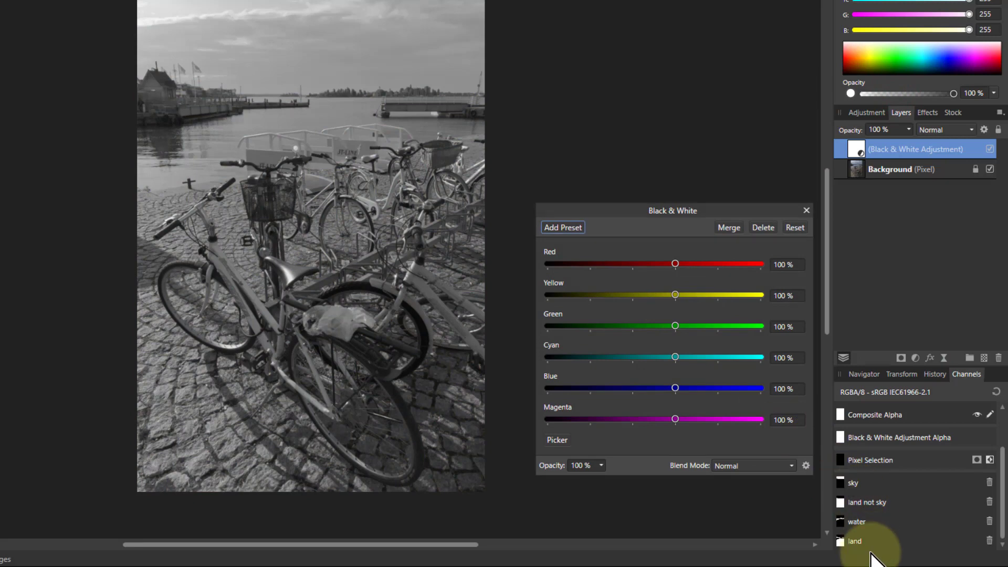
{"action": "right_click", "coordinate": [854, 544]}
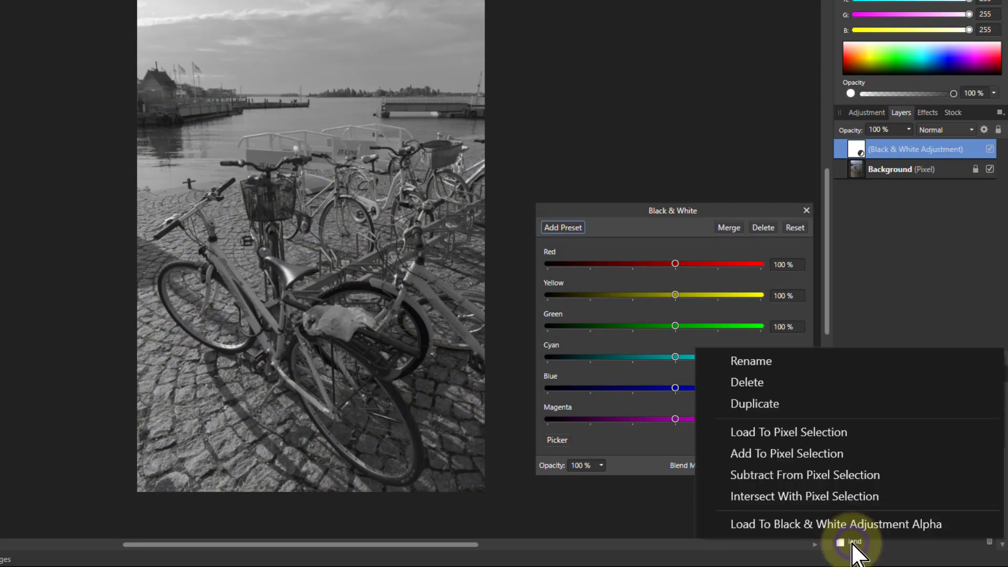
{"action": "left_click", "coordinate": [835, 525]}
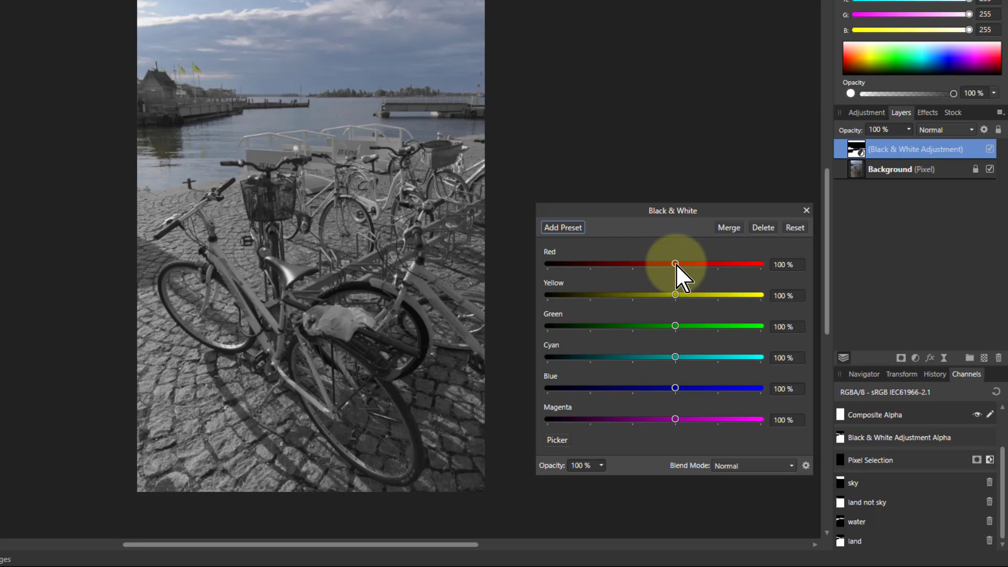
- Set the land adjustment's Red to 232%, Yellow to 207%, Cyan to 150% and Blue to 130%
{"action": "left_click_drag", "start_coordinate": [676, 264], "coordinate": [809, 270]}
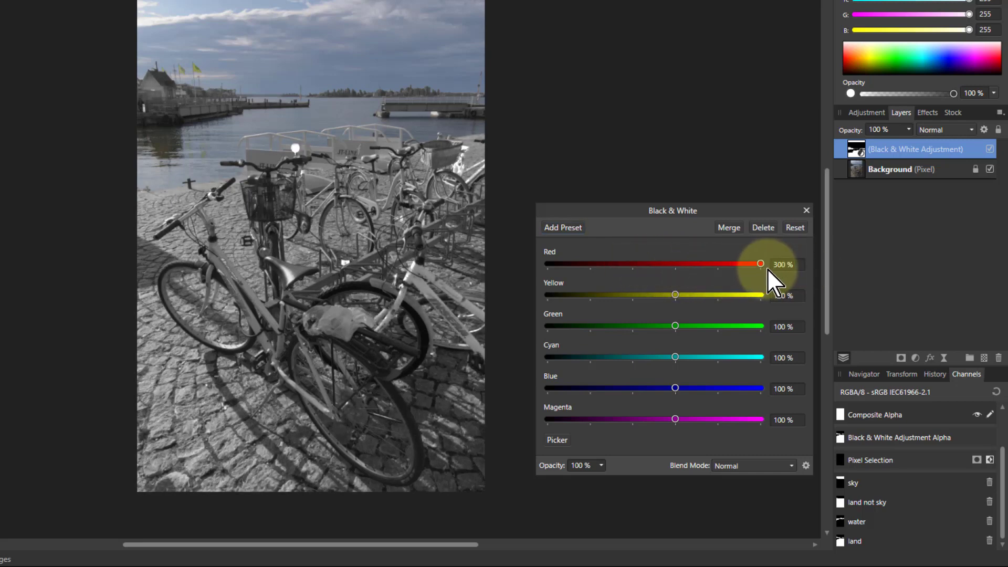
{"action": "mouse_move", "coordinate": [729, 268]}
{"action": "left_mouse_down"}
{"action": "mouse_move", "coordinate": [739, 270]}
{"action": "mouse_move", "coordinate": [707, 270]}
{"action": "mouse_move", "coordinate": [736, 270]}
{"action": "left_mouse_up"}
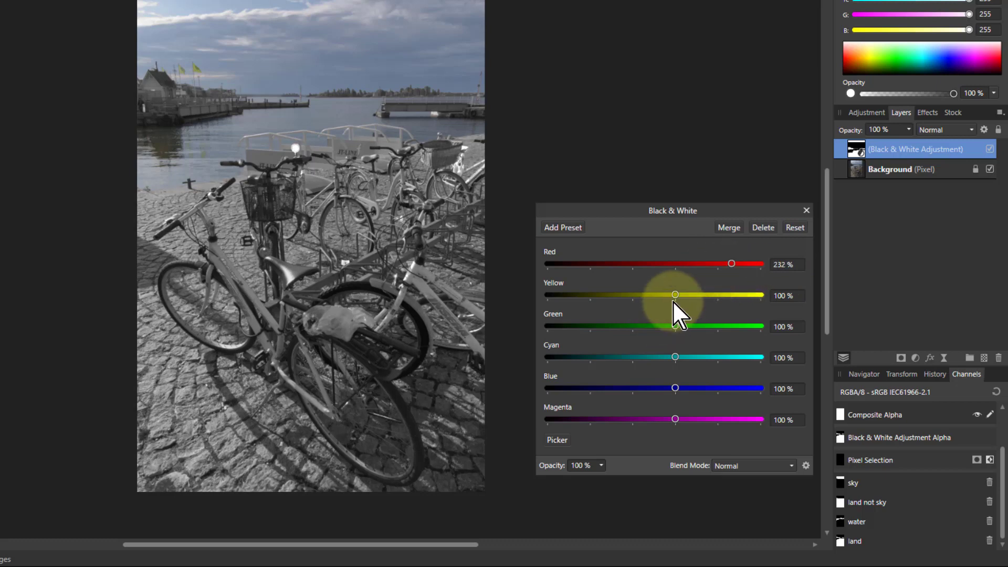
{"action": "left_click_drag", "start_coordinate": [675, 295], "coordinate": [721, 294]}
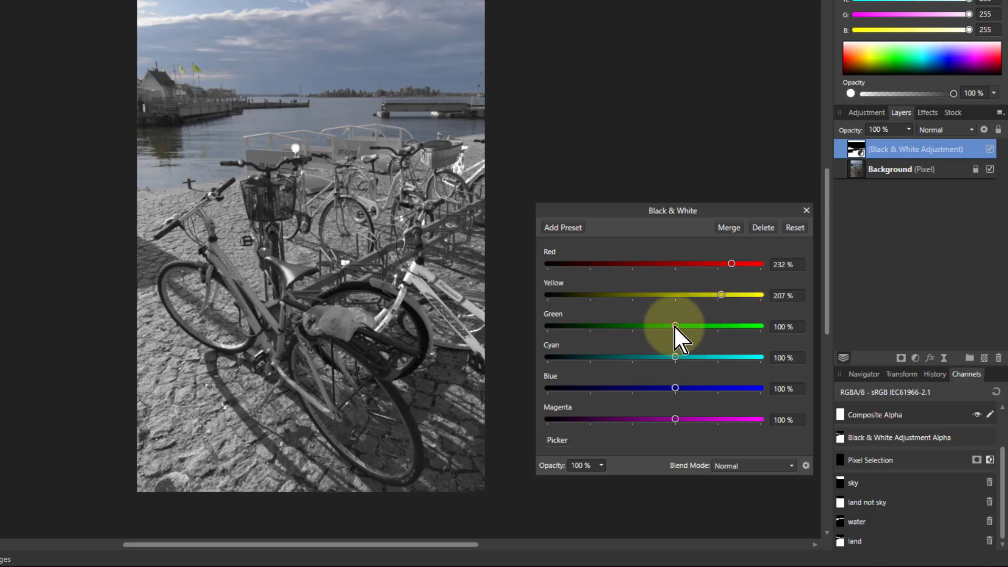
{"action": "left_click_drag", "start_coordinate": [675, 327], "coordinate": [697, 357]}
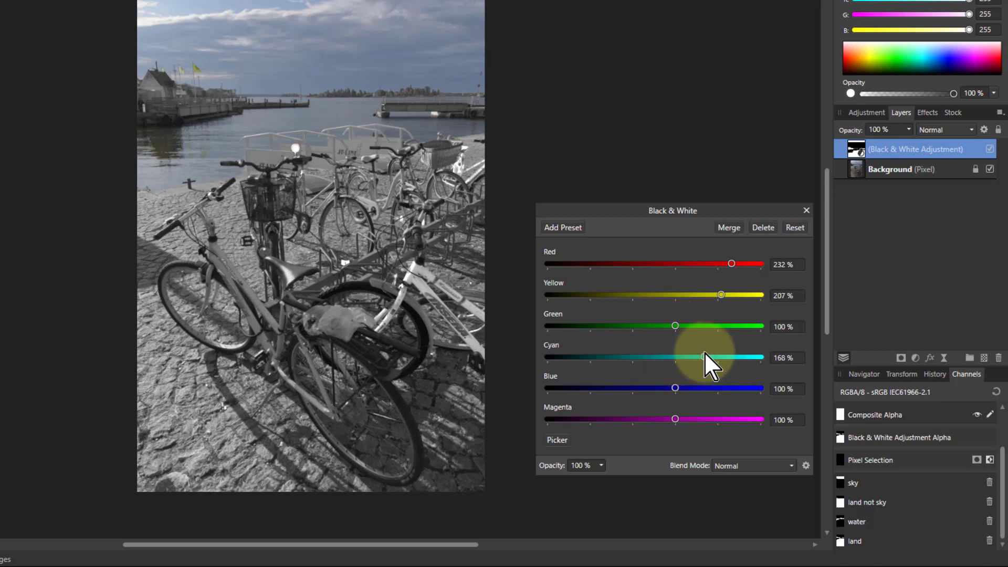
{"action": "mouse_move", "coordinate": [701, 352]}
{"action": "left_mouse_down"}
{"action": "mouse_move", "coordinate": [673, 348]}
{"action": "mouse_move", "coordinate": [699, 350]}
{"action": "left_mouse_up"}
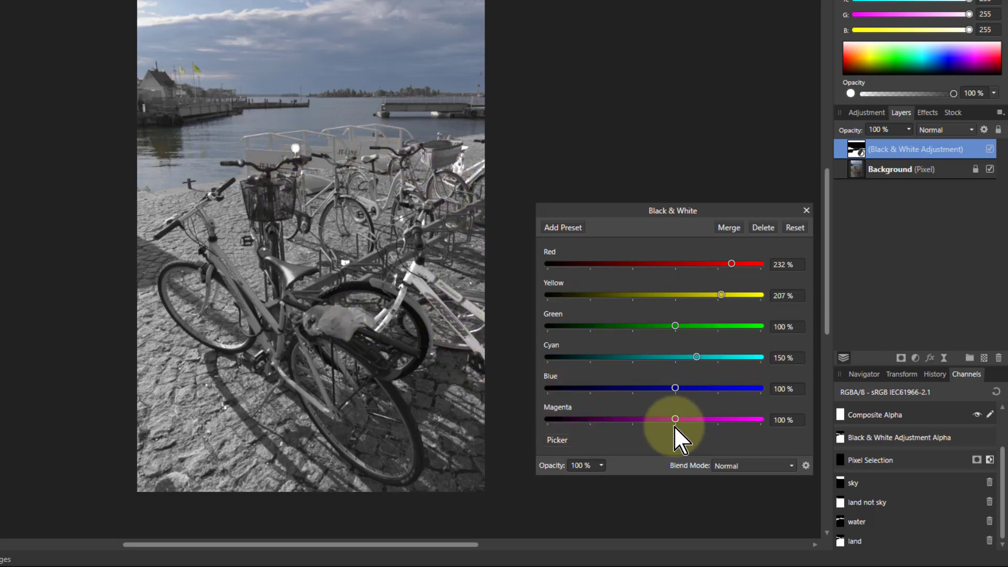
{"action": "mouse_move", "coordinate": [677, 386]}
{"action": "left_mouse_down"}
{"action": "mouse_move", "coordinate": [709, 386]}
{"action": "mouse_move", "coordinate": [679, 386]}
{"action": "mouse_move", "coordinate": [688, 398]}
{"action": "left_mouse_up"}
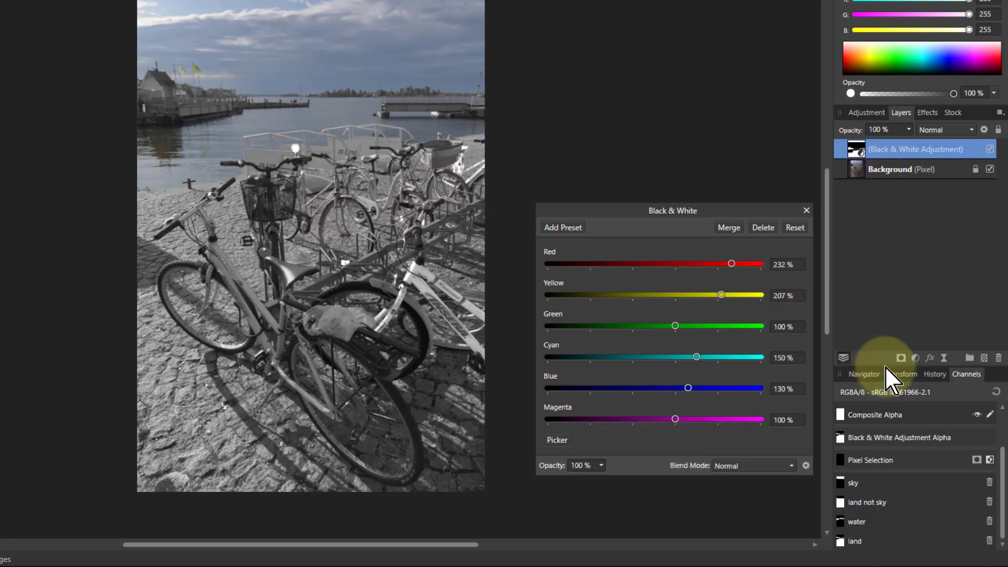
- Rename the land Black & White adjustment layer as "land bw"
{"action": "left_click", "coordinate": [915, 358]}
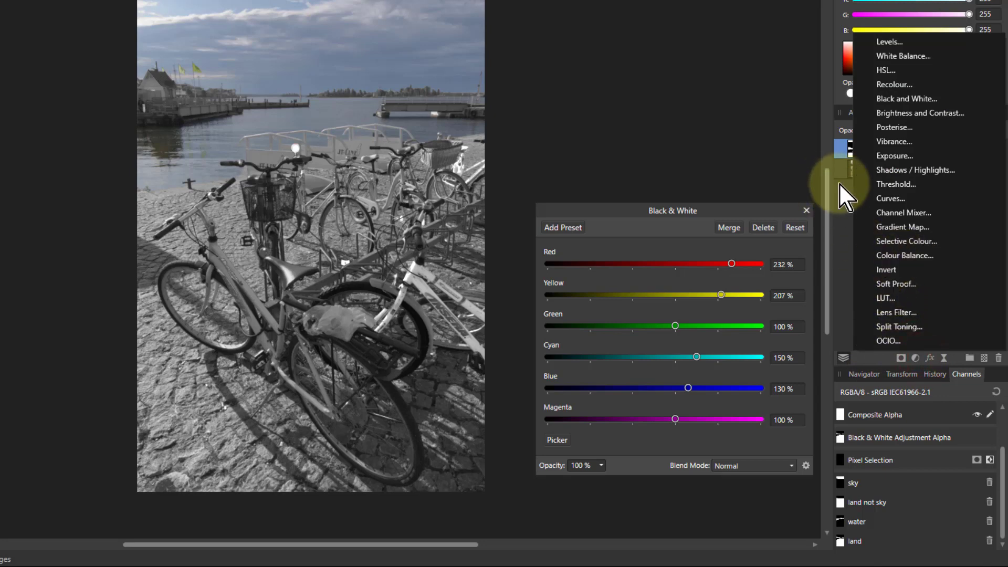
{"action": "left_click", "coordinate": [840, 153]}
{"action": "double_click", "coordinate": [916, 149]}
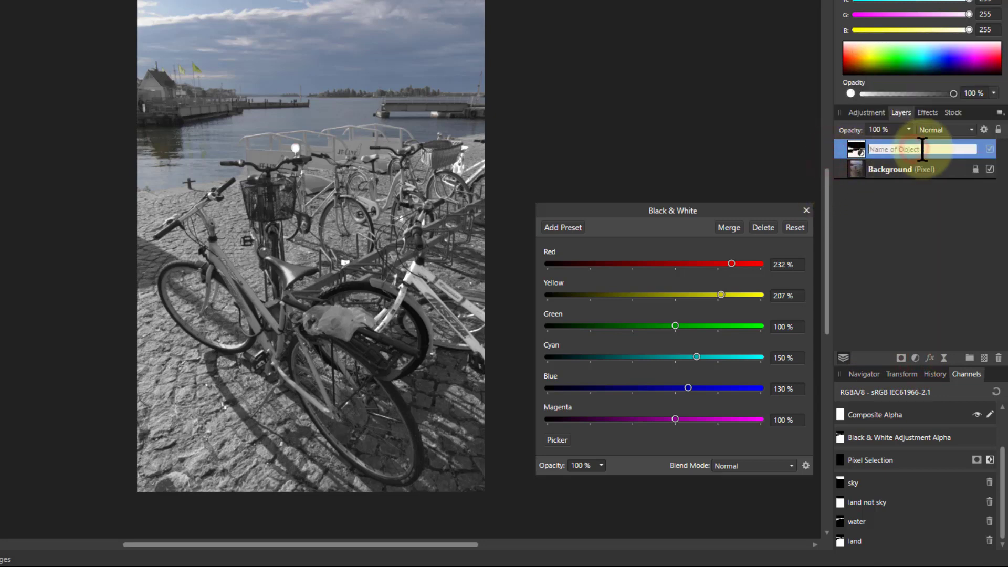
{"action": "type", "text": "land b2w"}
{"action": "key", "text": "Return"}
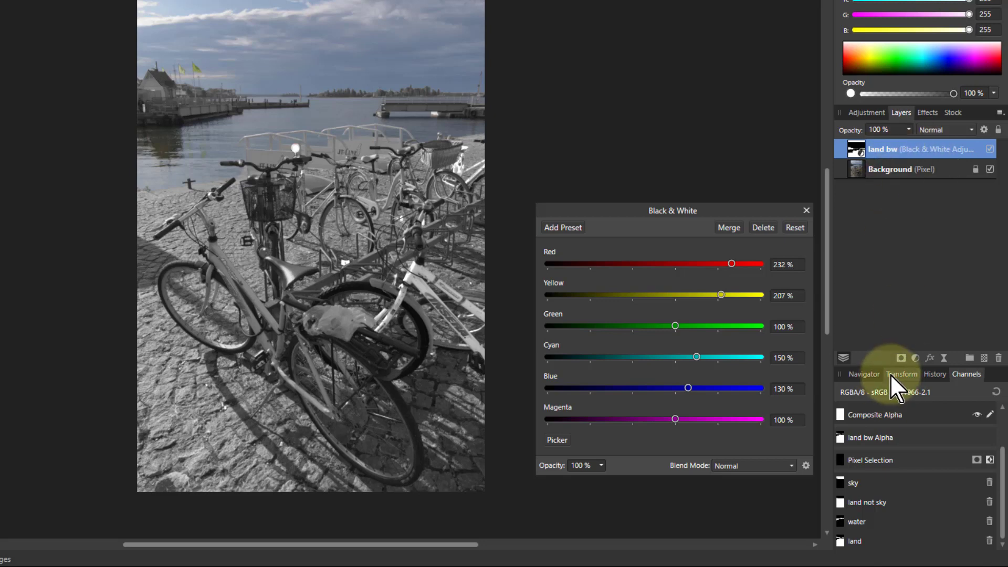
- Add a second Black and White adjustment above "land bw" and load the "sky" channel into its alpha
{"action": "left_click", "coordinate": [915, 357]}
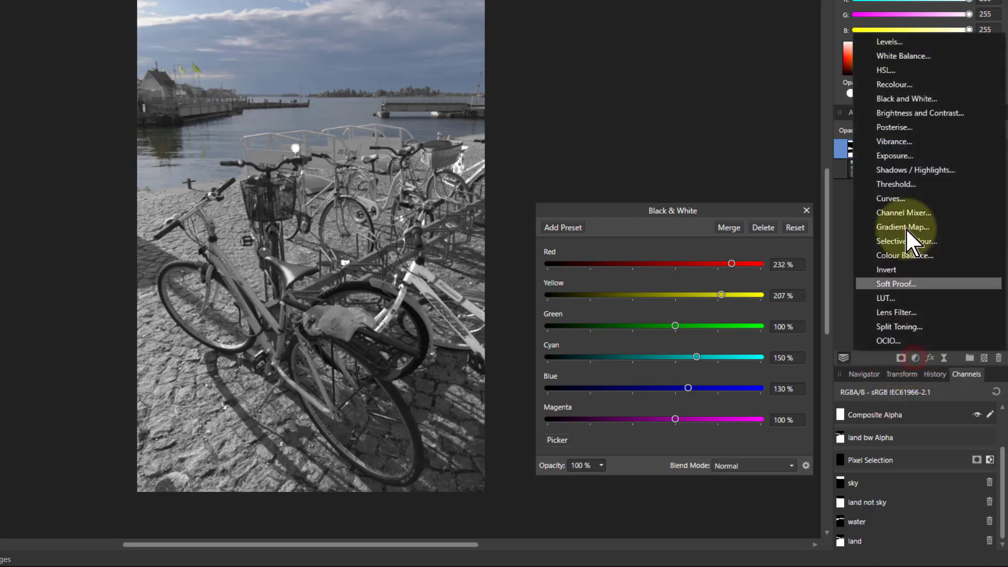
{"action": "left_click", "coordinate": [893, 99]}
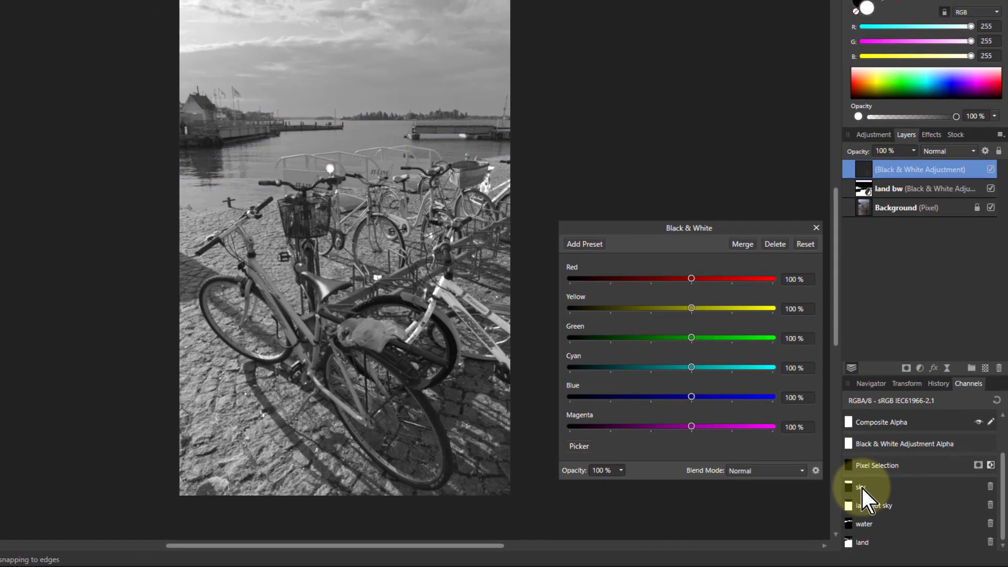
{"action": "right_click", "coordinate": [855, 484]}
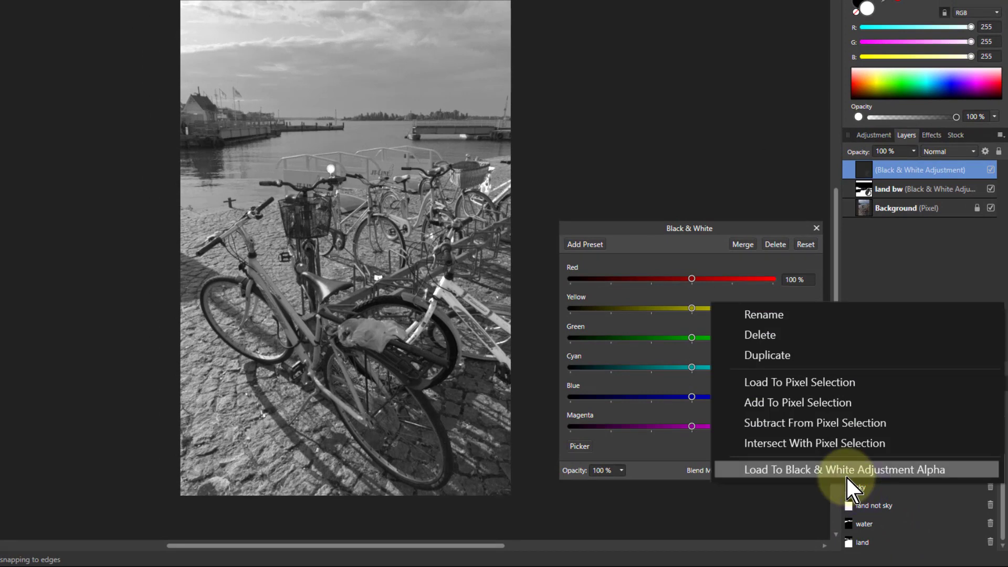
{"action": "left_click", "coordinate": [846, 474]}
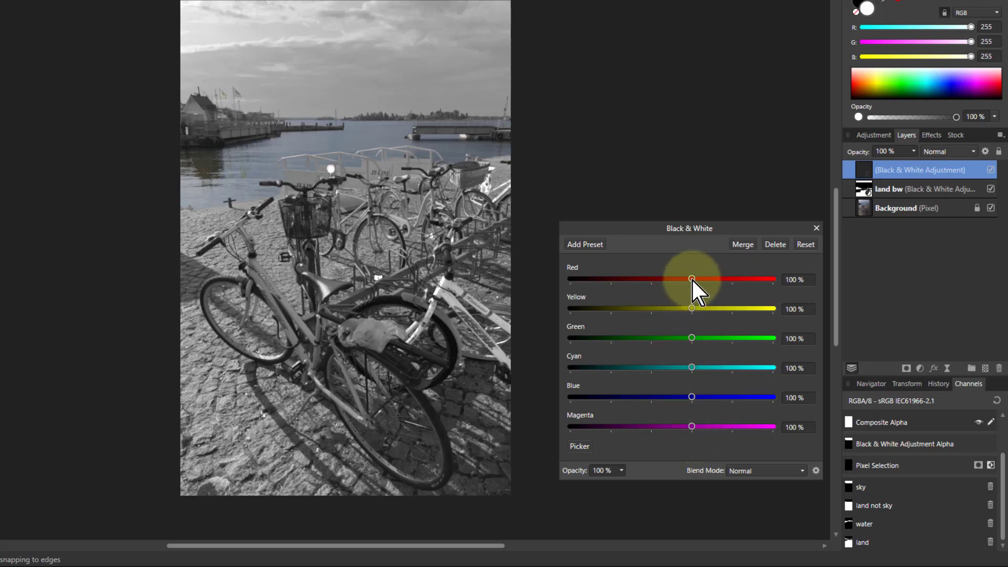
- Set the sky adjustment's Red to 105%, Cyan to -115% and Blue to -142%, and rename the layer as "sky bw"
{"action": "left_click_drag", "start_coordinate": [691, 279], "coordinate": [692, 305]}
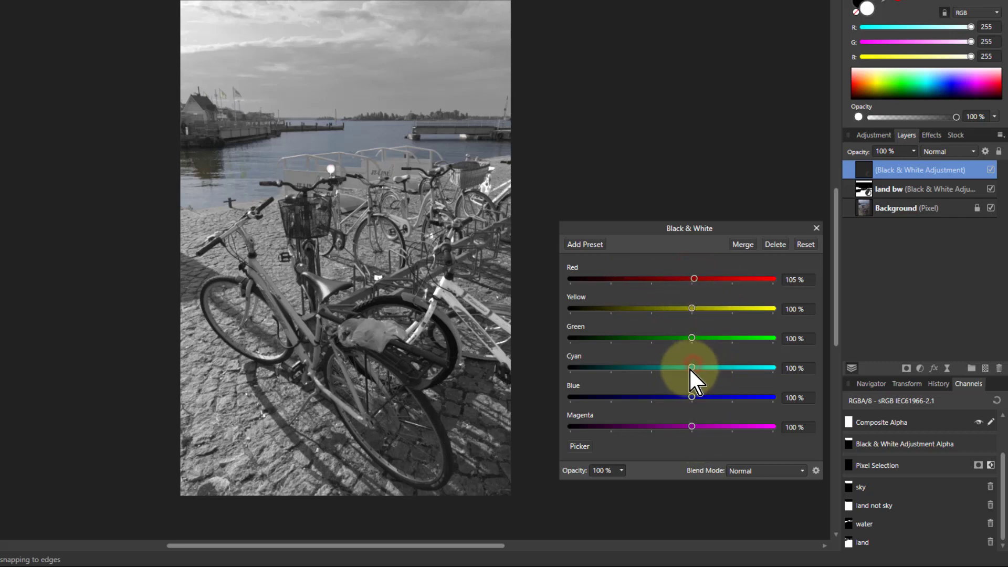
{"action": "left_click_drag", "start_coordinate": [689, 367], "coordinate": [620, 377]}
{"action": "left_click_drag", "start_coordinate": [689, 398], "coordinate": [594, 398]}
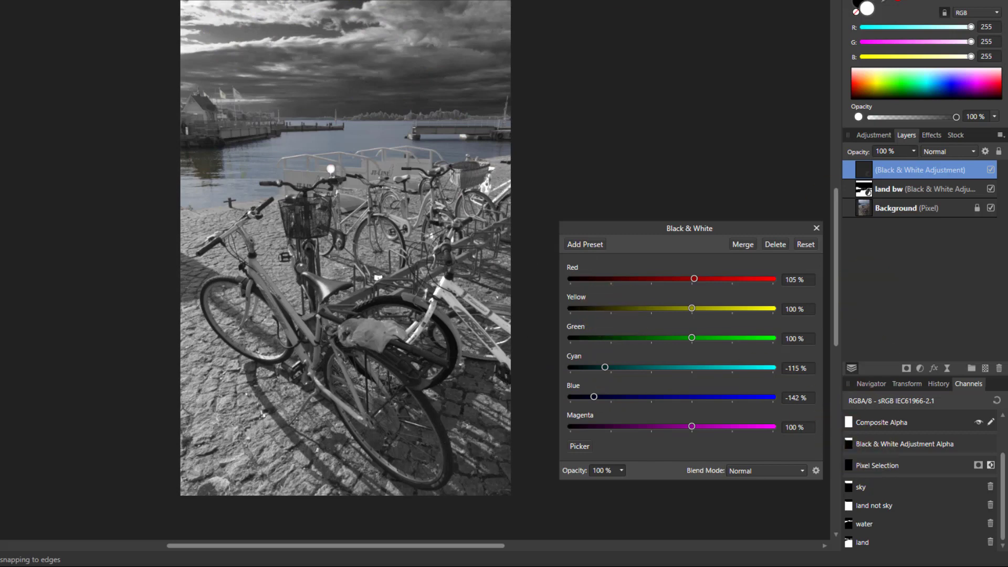
{"action": "double_click", "coordinate": [925, 174]}
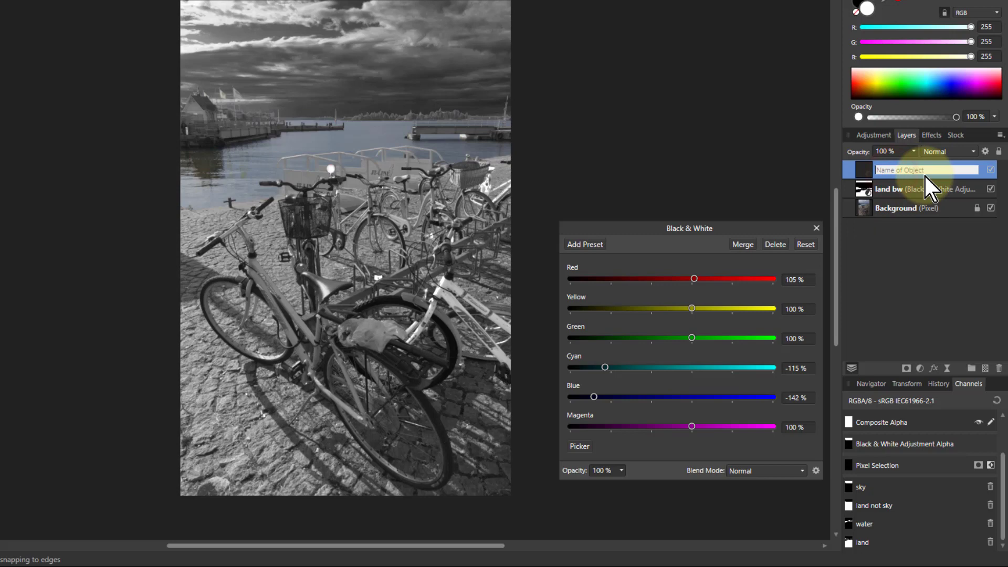
{"action": "type", "text": "sky bw"}
{"action": "key", "text": "Return"}
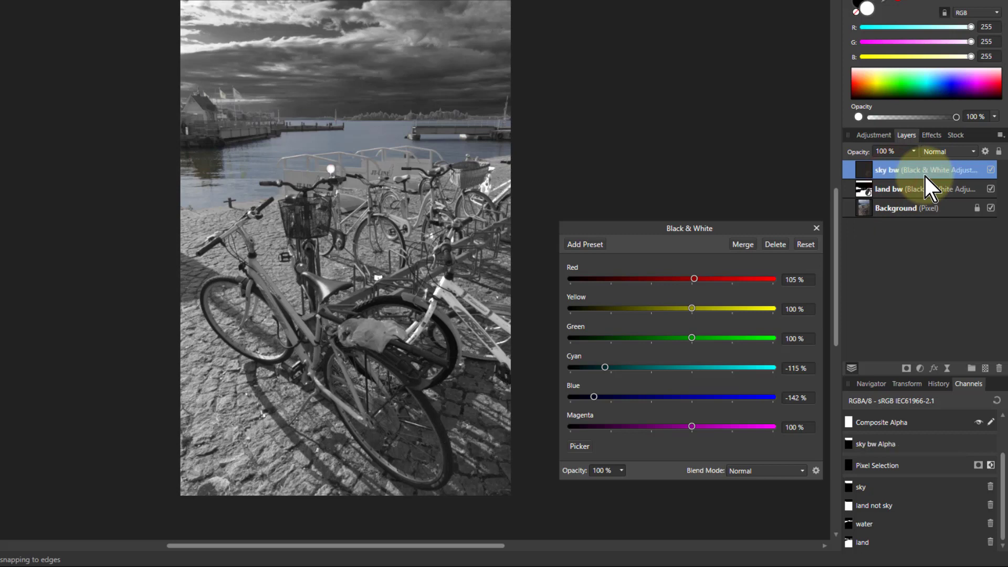
- Add a third Black and White adjustment above "sky bw" and load the "water" channel into its alpha
{"action": "left_click", "coordinate": [921, 368]}
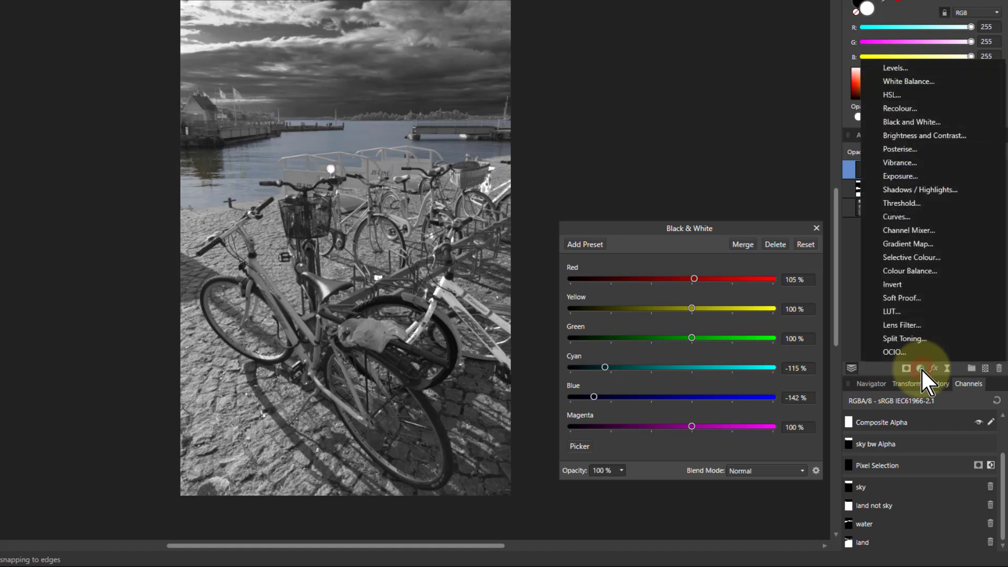
{"action": "left_click", "coordinate": [896, 123]}
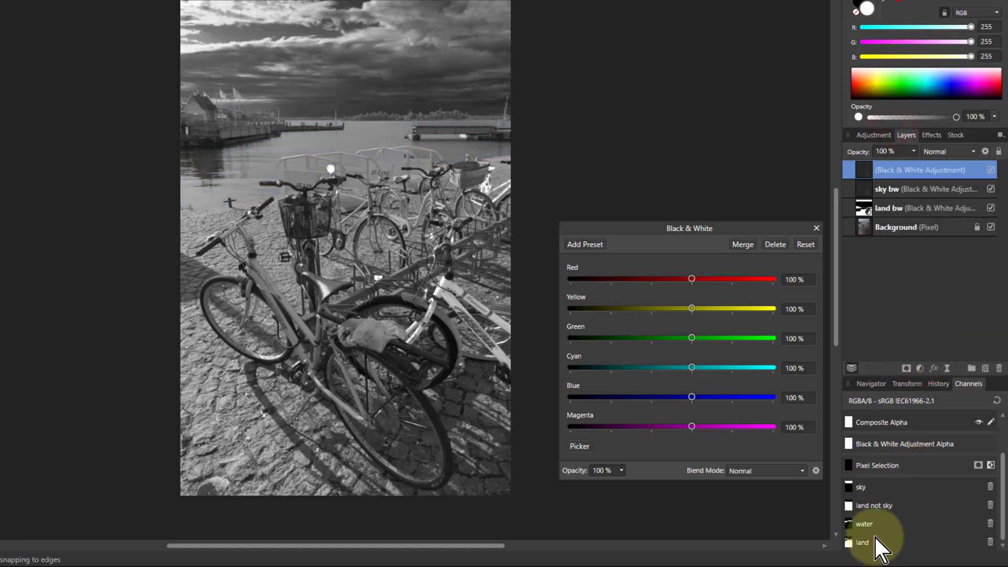
{"action": "right_click", "coordinate": [872, 524]}
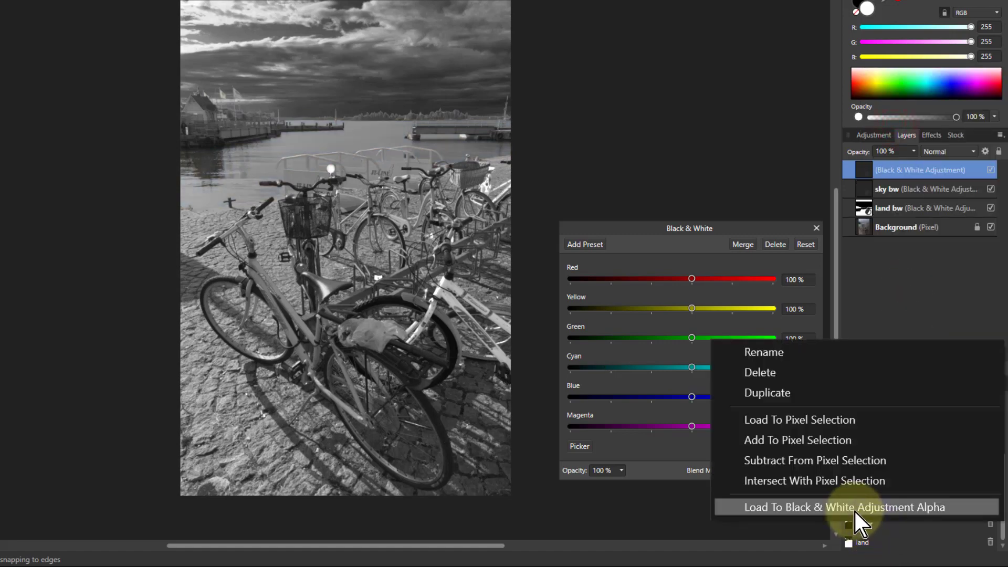
{"action": "left_click", "coordinate": [855, 507]}
- Rename the water adjustment layer as "water bw" and set its Cyan to 224% and Blue to 216%
{"action": "double_click", "coordinate": [916, 170]}
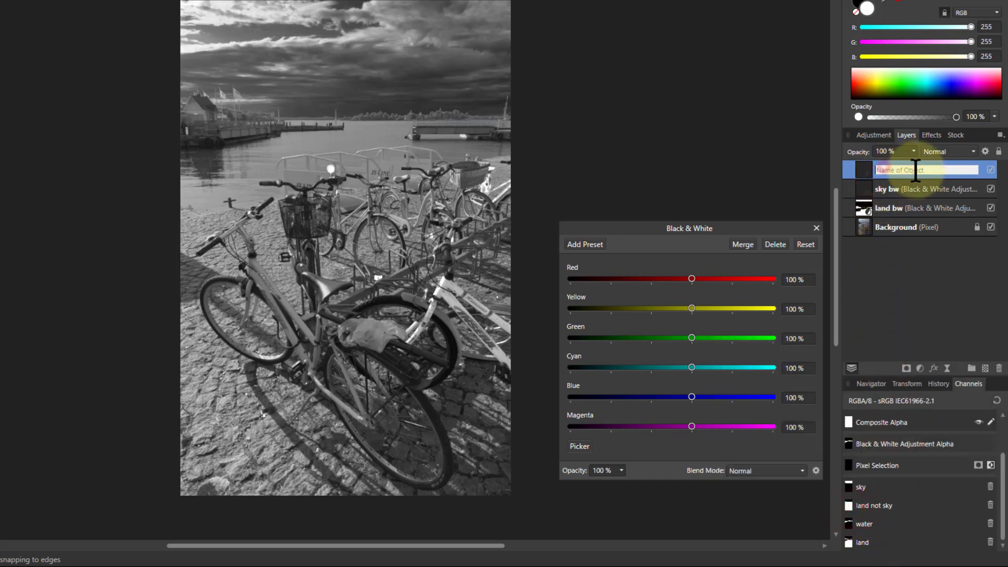
{"action": "type", "text": "water bw"}
{"action": "key", "text": "Return"}
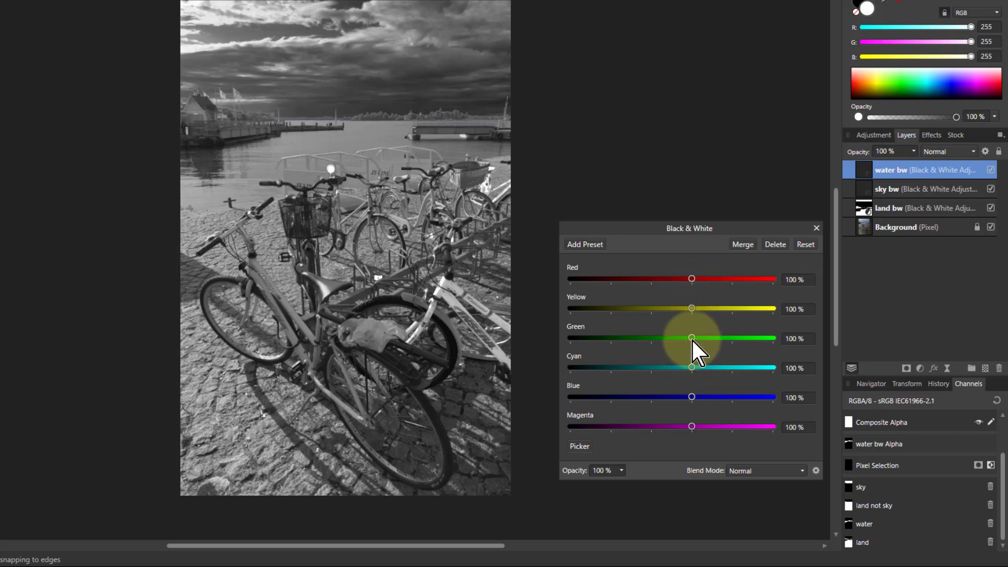
{"action": "left_click_drag", "start_coordinate": [692, 339], "coordinate": [766, 367]}
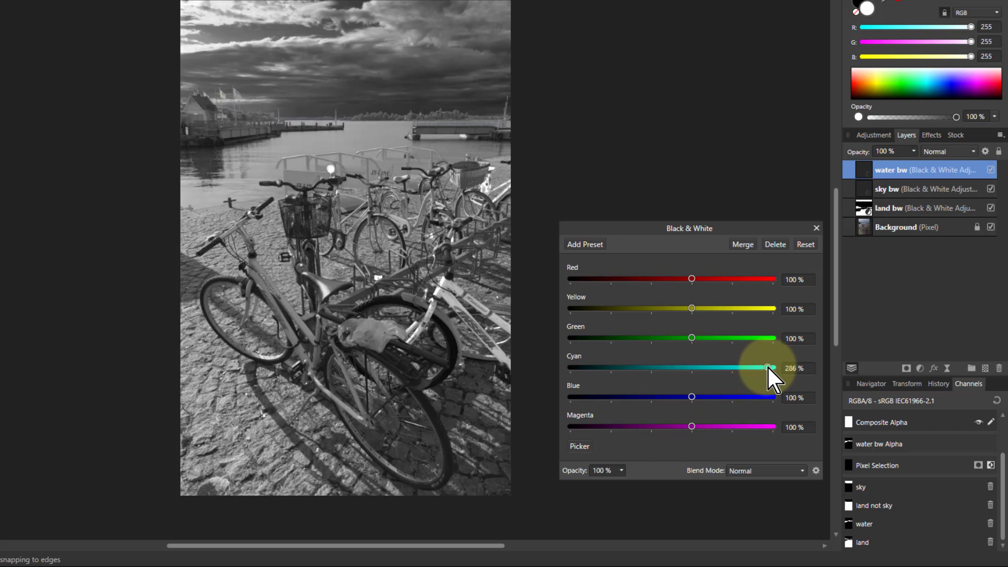
{"action": "left_click_drag", "start_coordinate": [732, 397], "coordinate": [742, 367]}
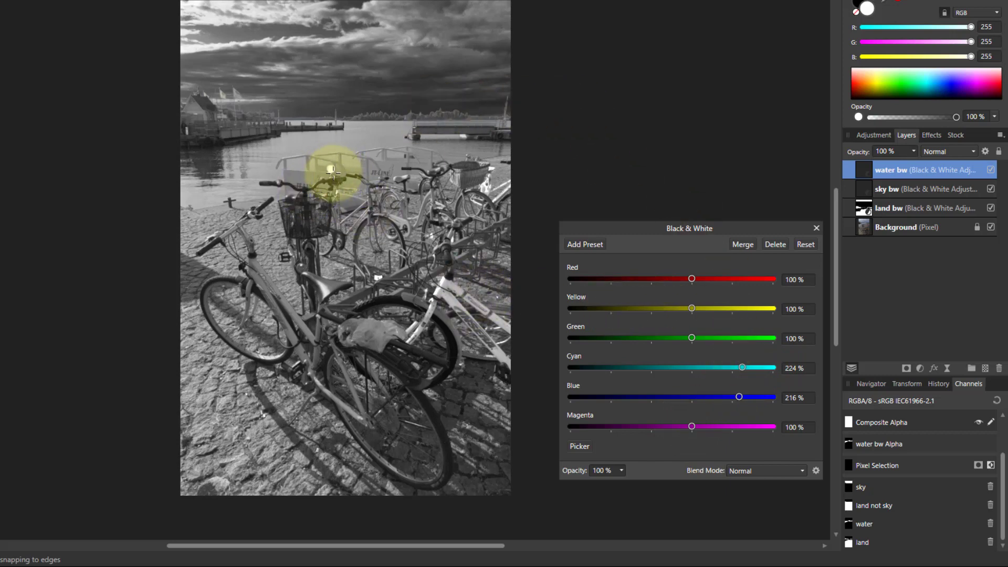
- On the Background layer, select the bright round reflector above the black handlebar grip with the Selection Brush
{"action": "left_click", "coordinate": [869, 229]}
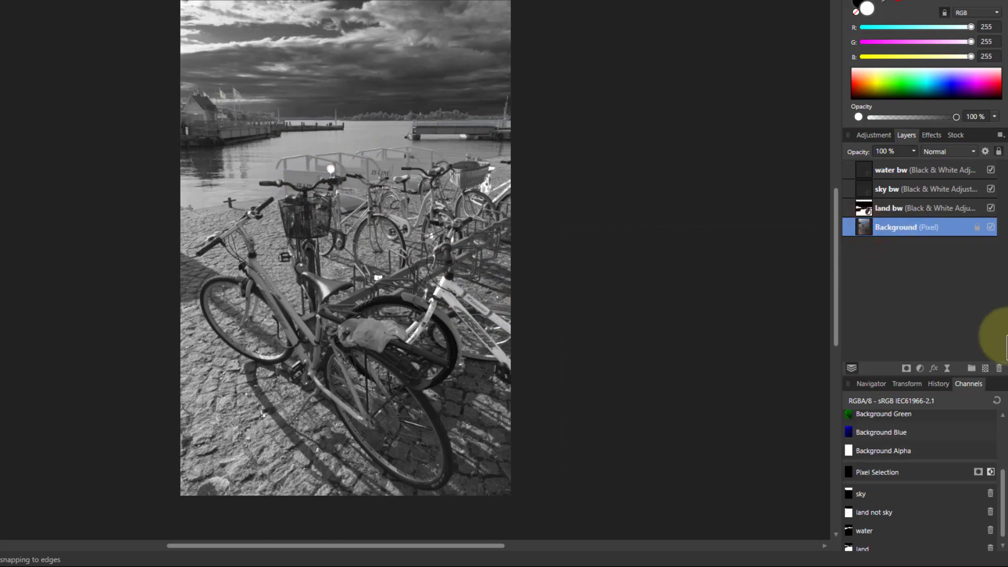
{"action": "scroll", "coordinate": [403, 232], "scroll_direction": "up", "scroll_amount": 2}
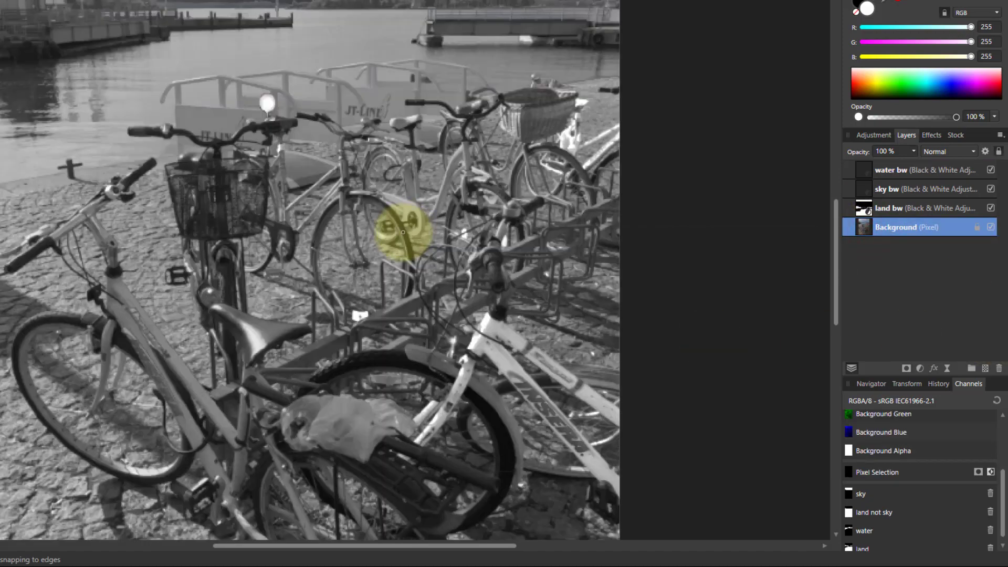
{"action": "scroll", "coordinate": [344, 155], "scroll_direction": "up", "scroll_amount": 3}
{"action": "left_click_drag", "start_coordinate": [218, 52], "coordinate": [212, 107]}
{"action": "scroll", "coordinate": [207, 163], "scroll_direction": "up", "scroll_amount": 1}
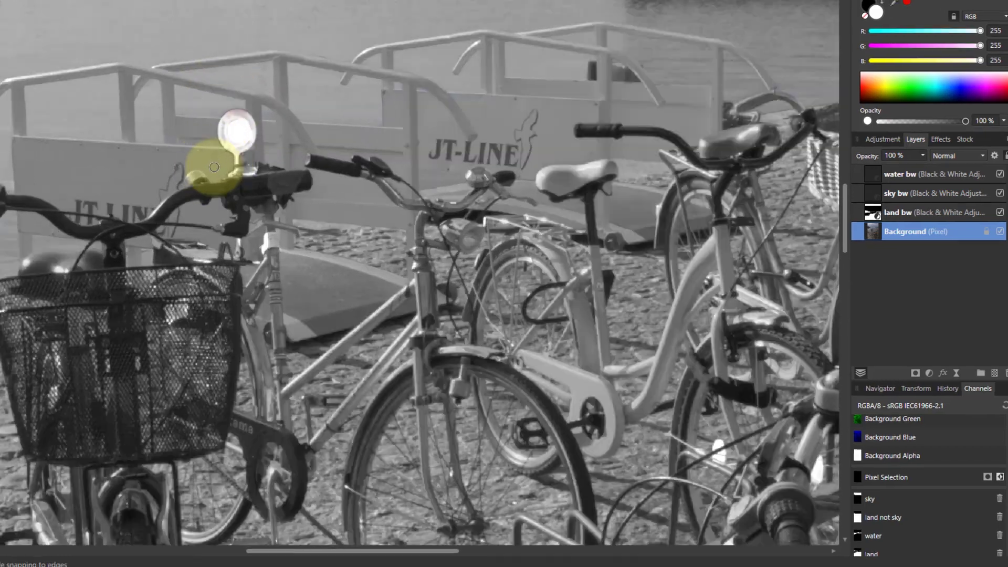
{"action": "scroll", "coordinate": [215, 167], "scroll_direction": "up", "scroll_amount": 2}
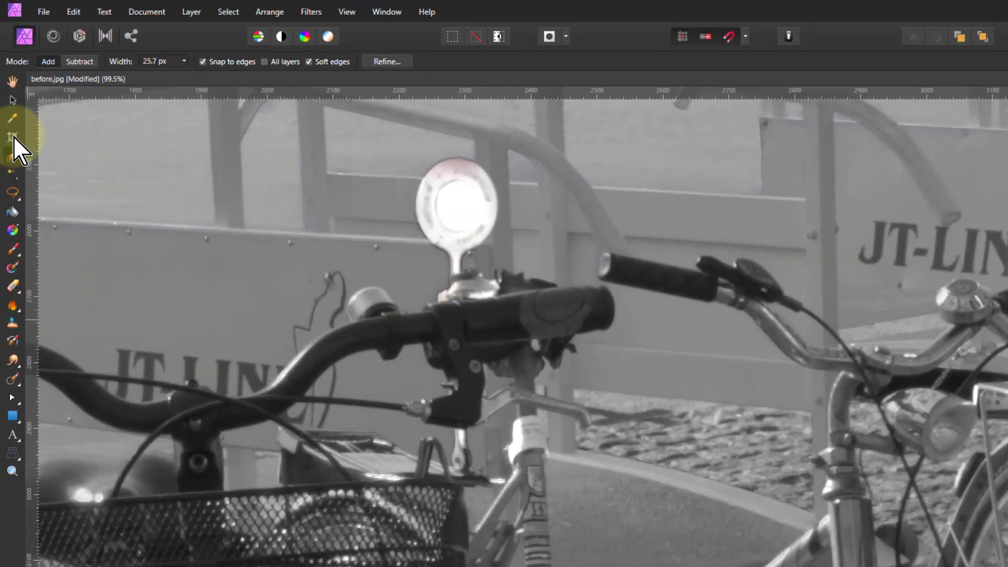
{"action": "left_click", "coordinate": [14, 153]}
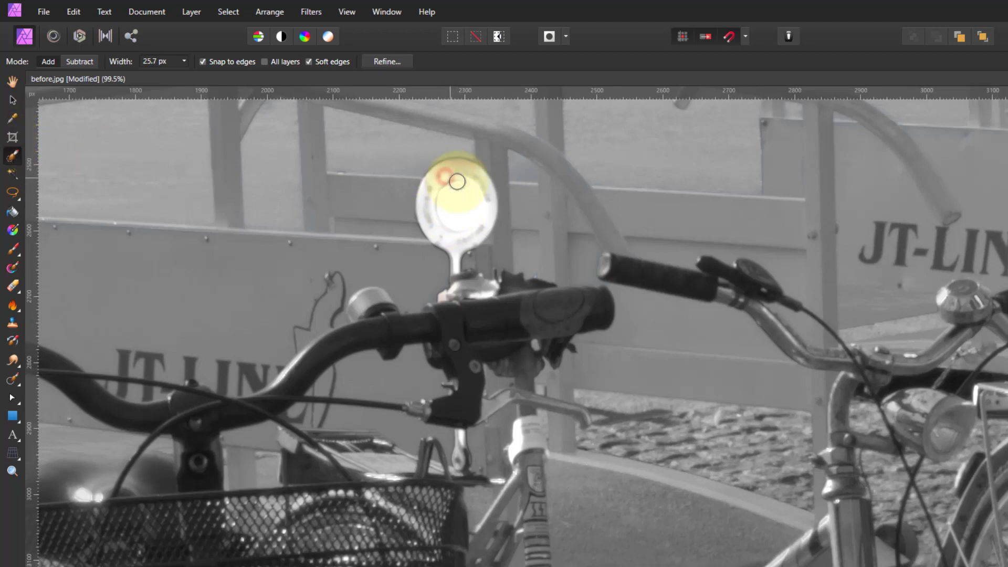
{"action": "left_click_drag", "start_coordinate": [457, 181], "coordinate": [462, 193]}
{"action": "left_click_drag", "start_coordinate": [426, 325], "coordinate": [452, 331]}
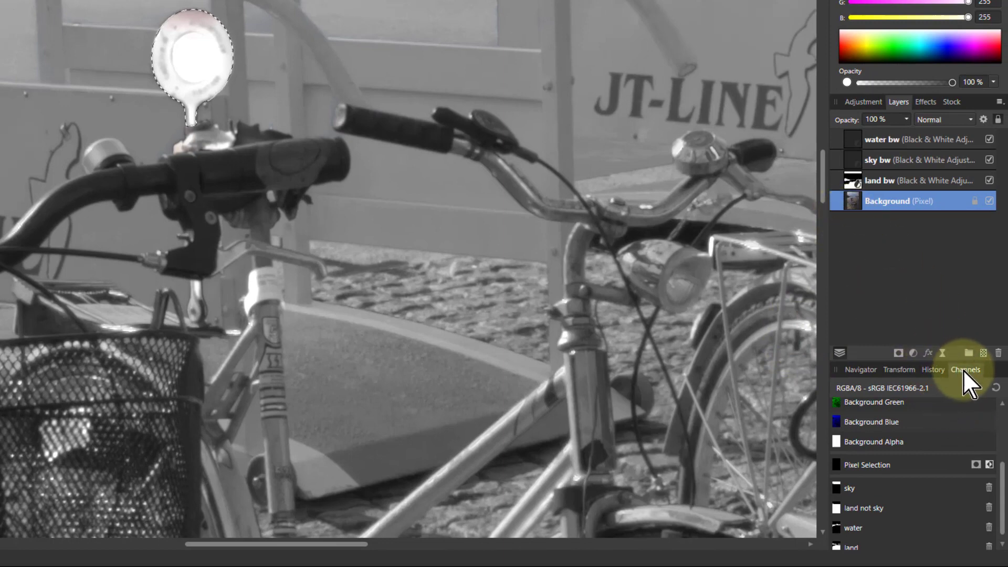
- Add a pixel layer above Background, clone the plain grey JT-LINE panel over the selected reflector to darken it, and deselect
{"action": "left_click", "coordinate": [984, 353]}
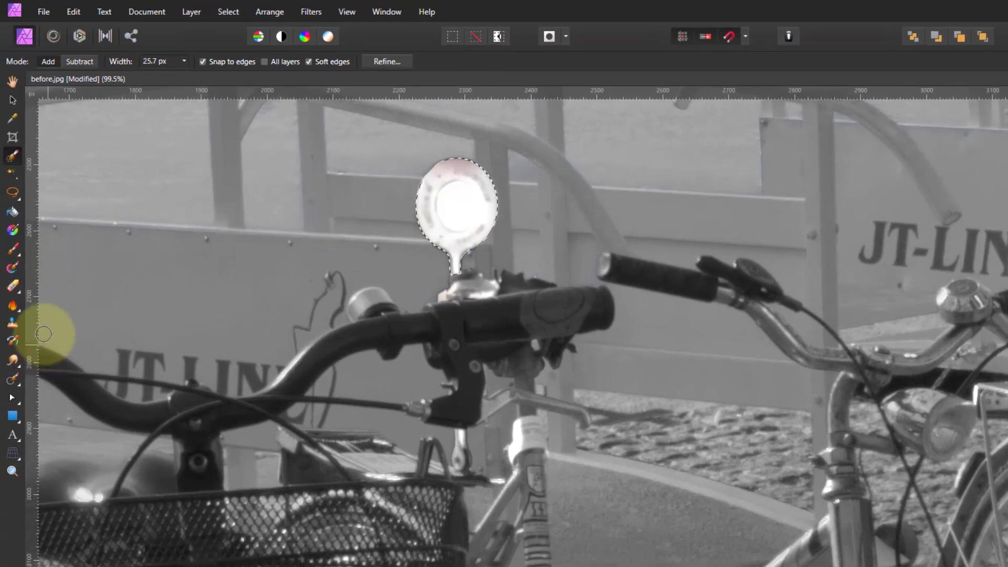
{"action": "left_click", "coordinate": [13, 326]}
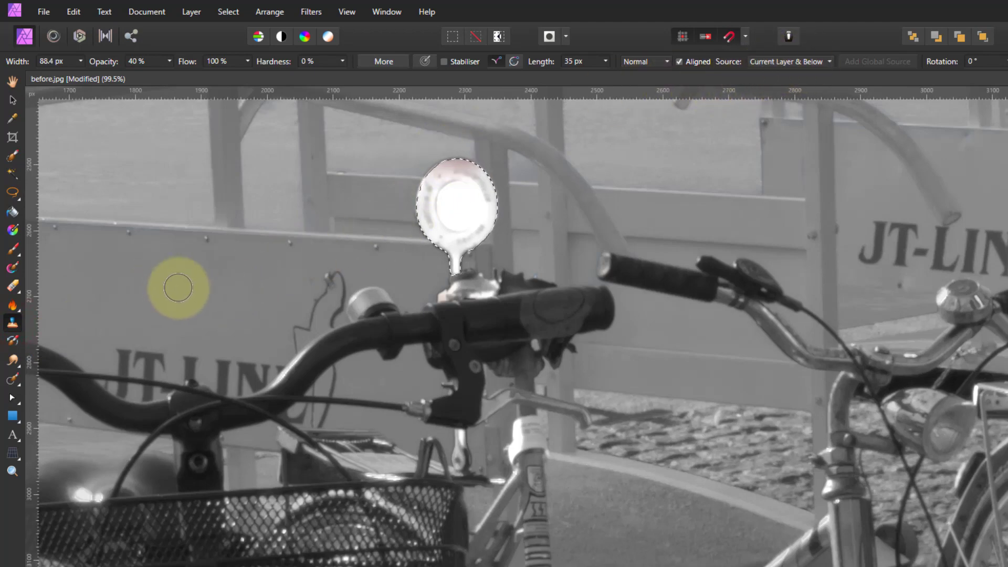
{"action": "left_click", "coordinate": [149, 295], "text": "alt"}
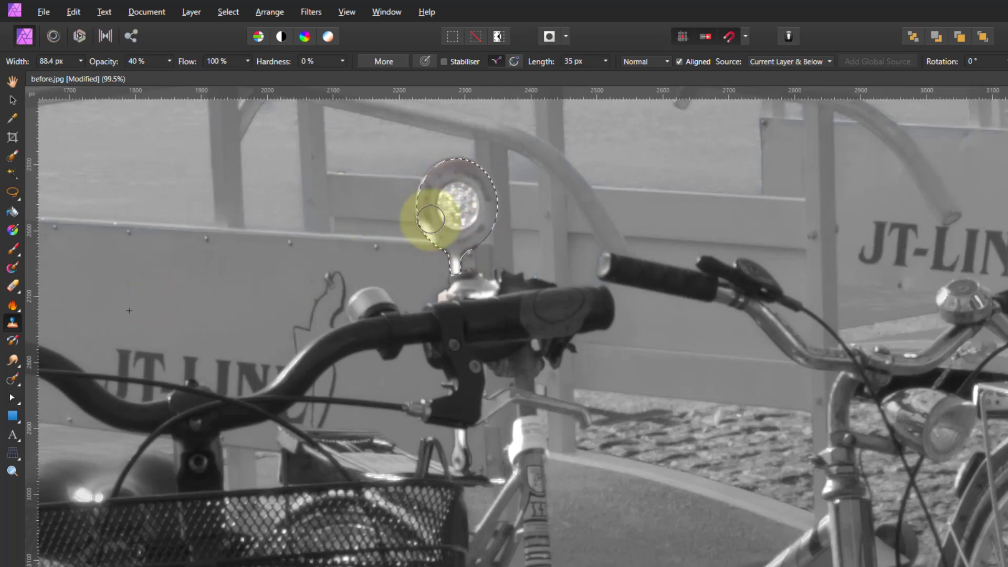
{"action": "left_click_drag", "start_coordinate": [452, 261], "coordinate": [436, 222]}
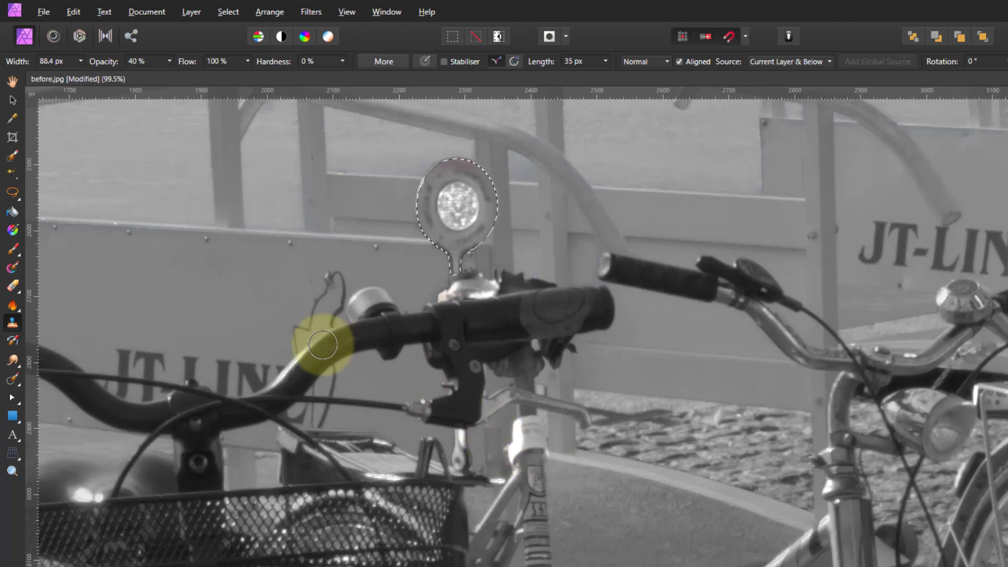
{"action": "key", "text": "ctrl+0"}
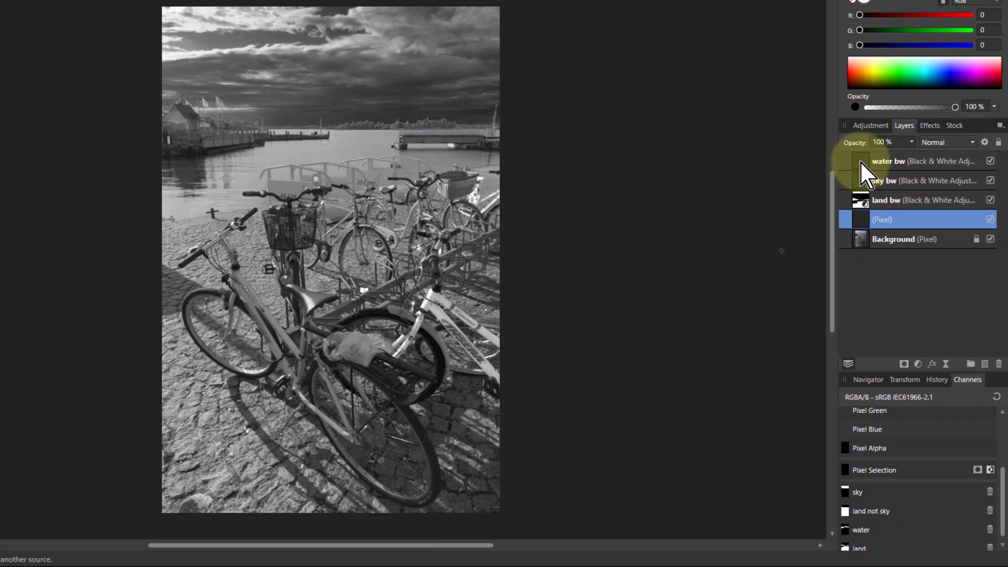
- Add a Curves adjustment above "water bw" and load the "land" channel into its alpha
{"action": "left_click", "coordinate": [859, 159]}
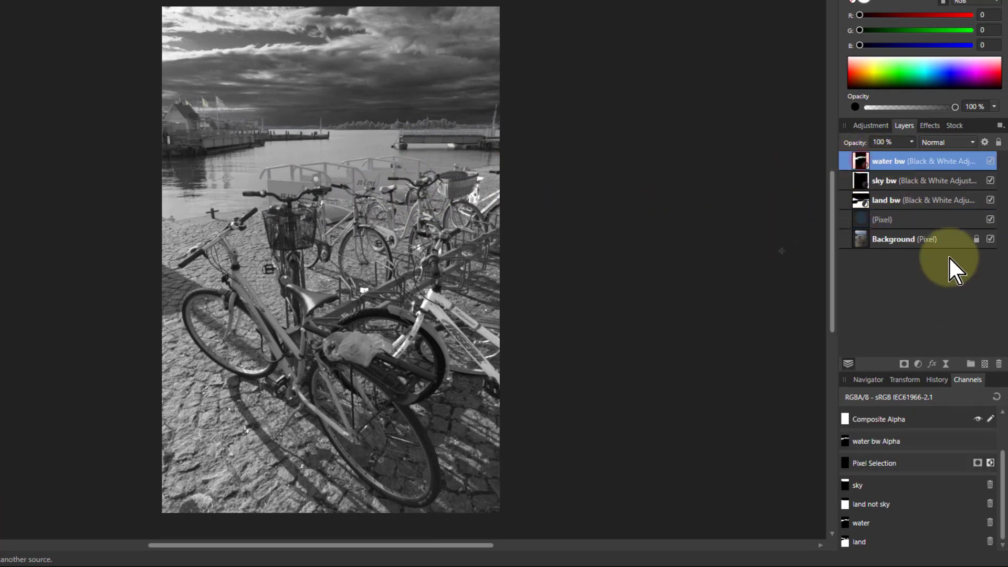
{"action": "left_click", "coordinate": [919, 364]}
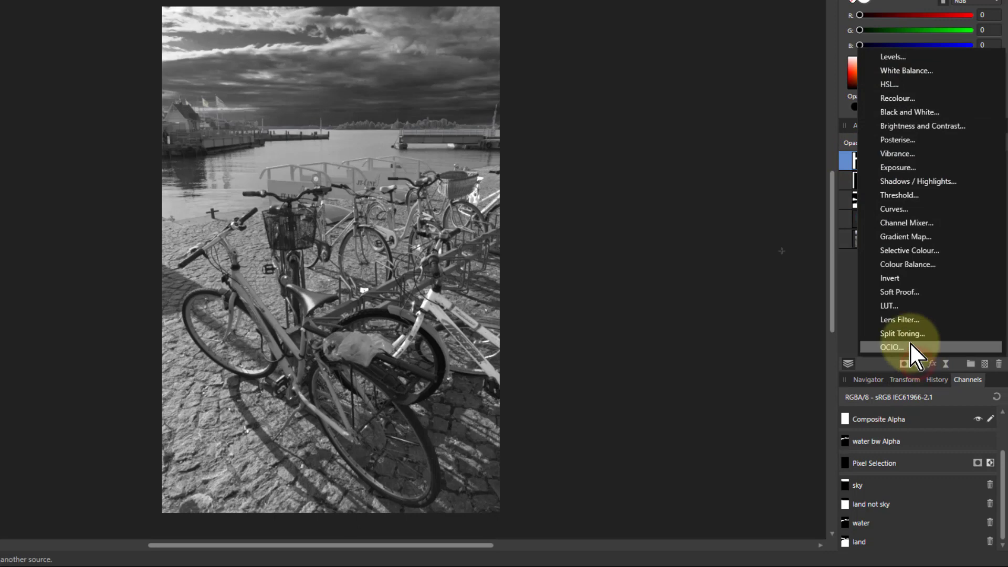
{"action": "left_click", "coordinate": [898, 210]}
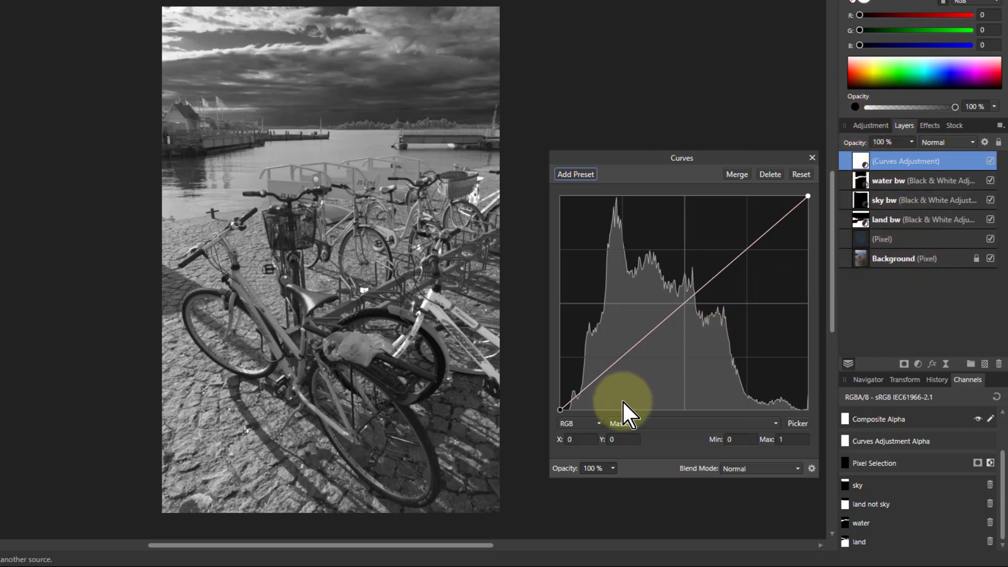
{"action": "right_click", "coordinate": [861, 538]}
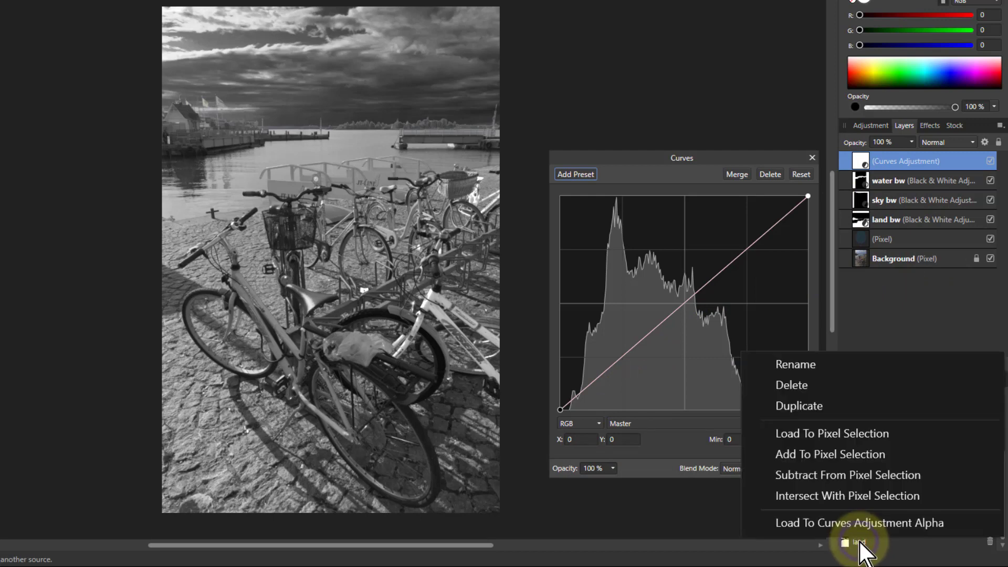
{"action": "left_click", "coordinate": [858, 523]}
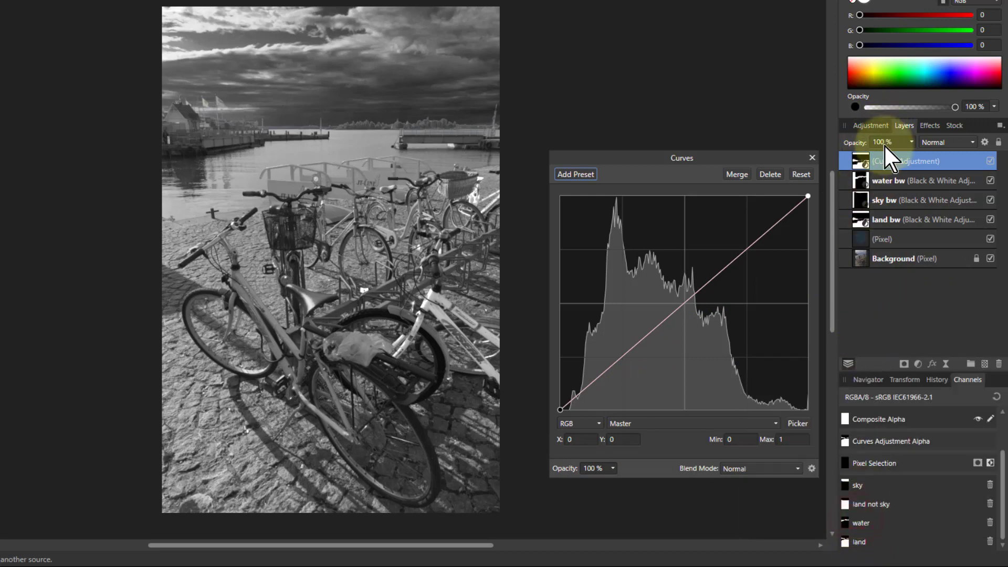
- Rename the Curves layer as "land curves" and lift its midtones with a point at X 0.541, Y 0.647
{"action": "double_click", "coordinate": [887, 161]}
{"action": "type", "text": "lan"}
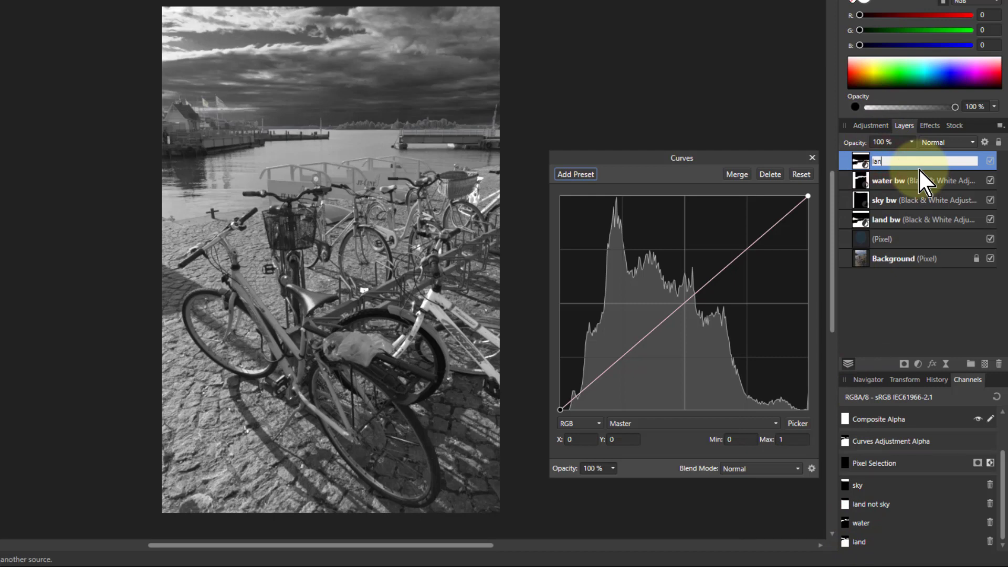
{"action": "type", "text": "d curves"}
{"action": "key", "text": "Return"}
{"action": "left_click", "coordinate": [683, 303]}
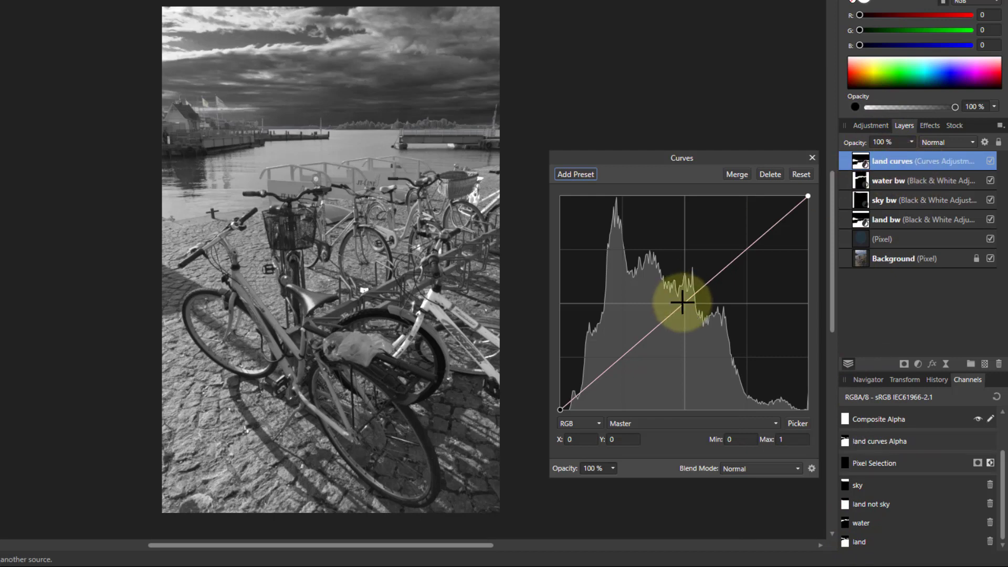
{"action": "left_click_drag", "start_coordinate": [682, 303], "coordinate": [694, 271]}
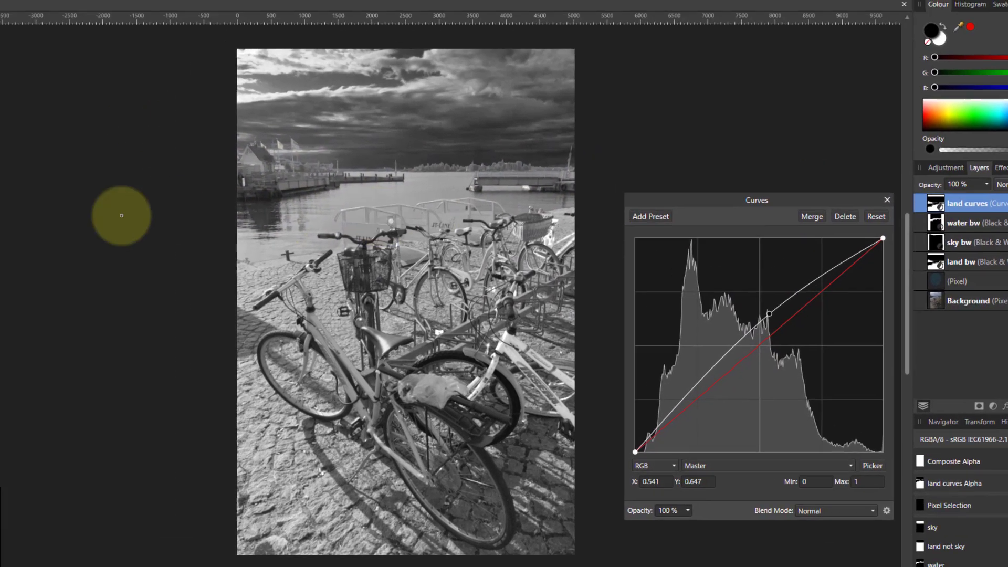
- Paint the distant harbour buildings and pier out of the "land curves" mask with a larger black Paint Brush
{"action": "left_click", "coordinate": [14, 238]}
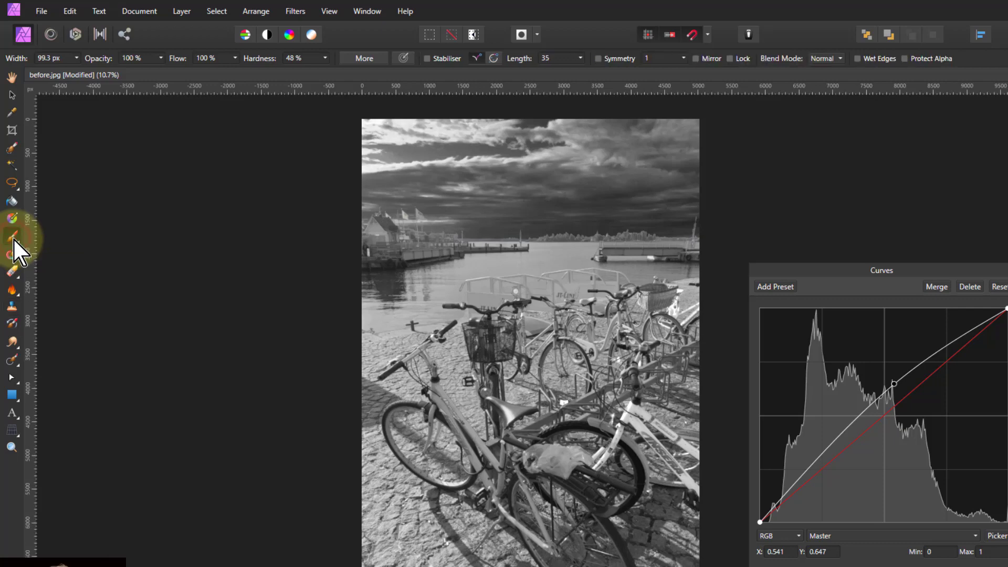
{"action": "key", "text": "bracketright"}
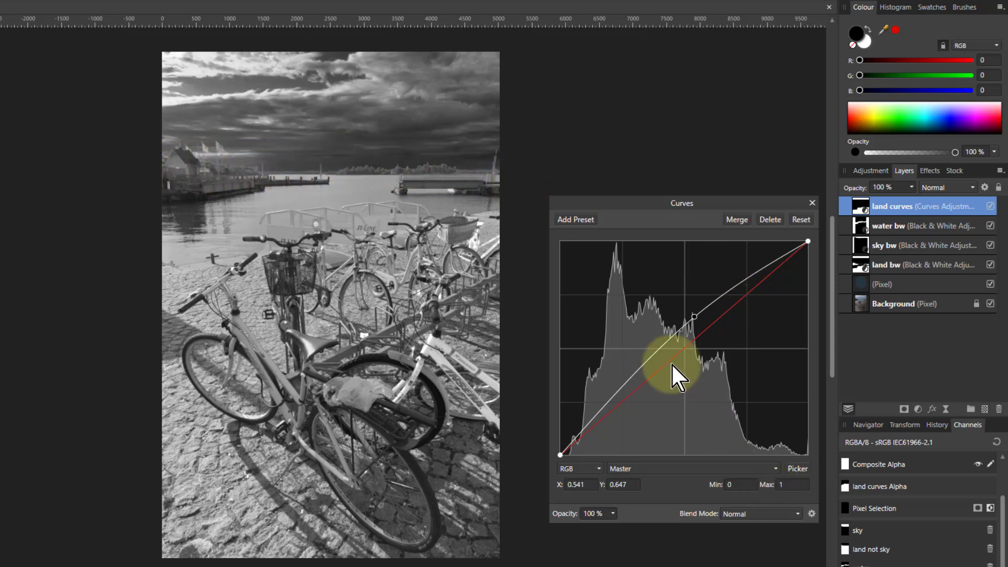
- Shape the land curve for more contrast, moving the upper point to X 0.648, Y 0.773 and pulling the shadows down with a second point
{"action": "left_click_drag", "start_coordinate": [695, 317], "coordinate": [715, 297]}
{"action": "mouse_move", "coordinate": [611, 399]}
{"action": "left_mouse_down"}
{"action": "mouse_move", "coordinate": [623, 405]}
{"action": "mouse_move", "coordinate": [611, 410]}
{"action": "left_mouse_up"}
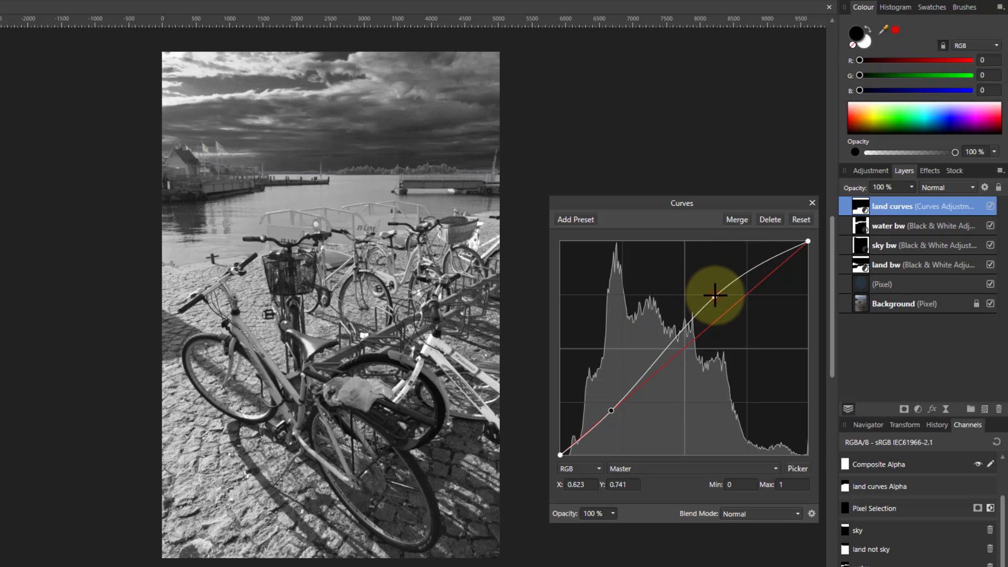
{"action": "mouse_move", "coordinate": [716, 296]}
{"action": "left_mouse_down"}
{"action": "mouse_move", "coordinate": [711, 288]}
{"action": "mouse_move", "coordinate": [721, 289]}
{"action": "left_mouse_up"}
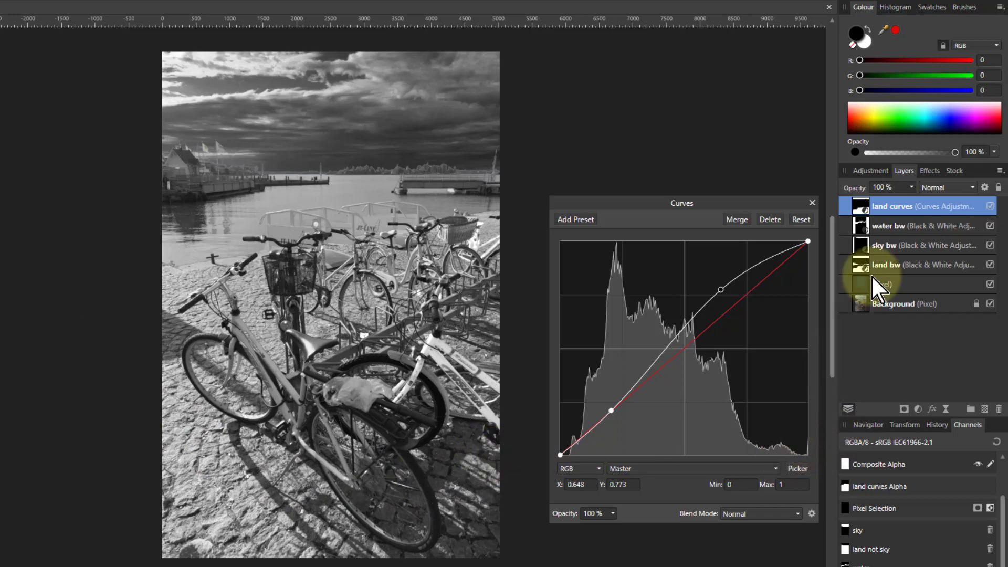
{"action": "left_click_drag", "start_coordinate": [877, 242], "coordinate": [902, 276]}
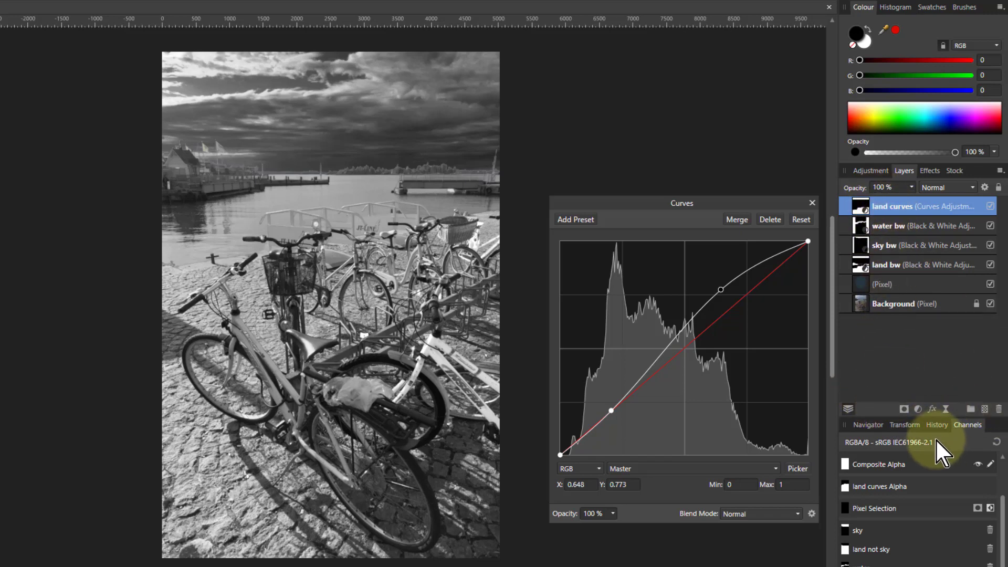
- Add a live High Pass filter above "land curves" with Monochrome on and the Linear Light blend mode
{"action": "left_click", "coordinate": [945, 409]}
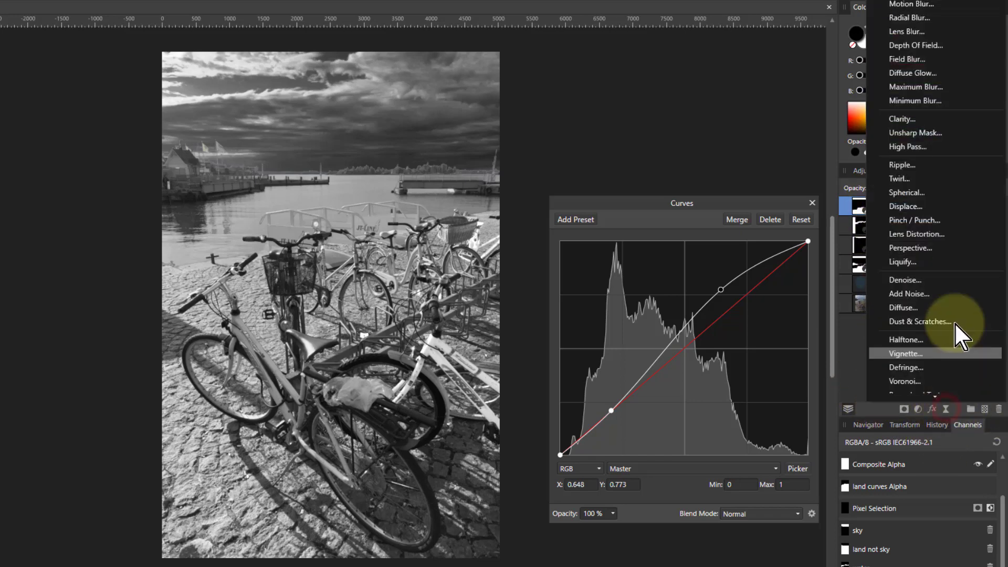
{"action": "left_click", "coordinate": [912, 145]}
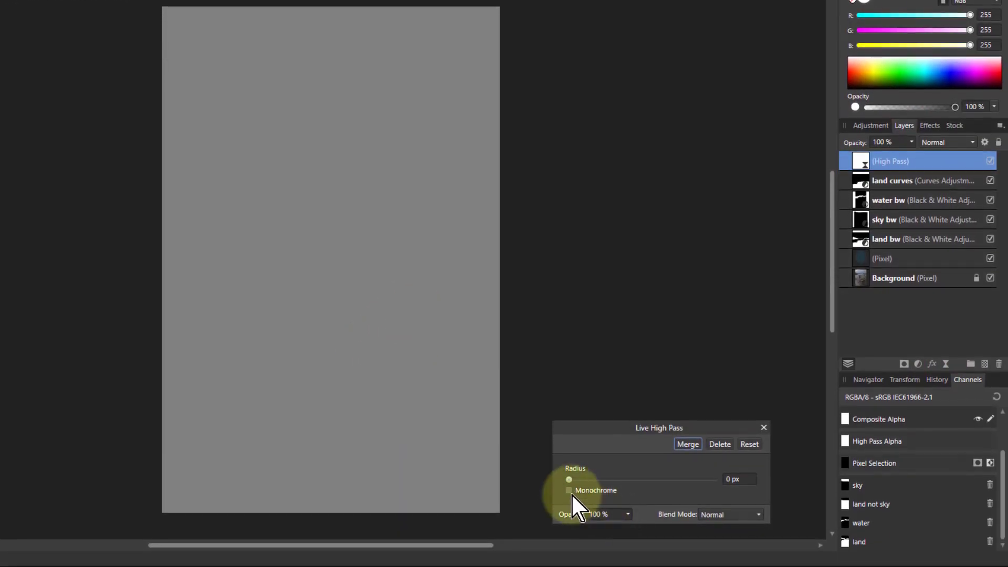
{"action": "left_click", "coordinate": [570, 490]}
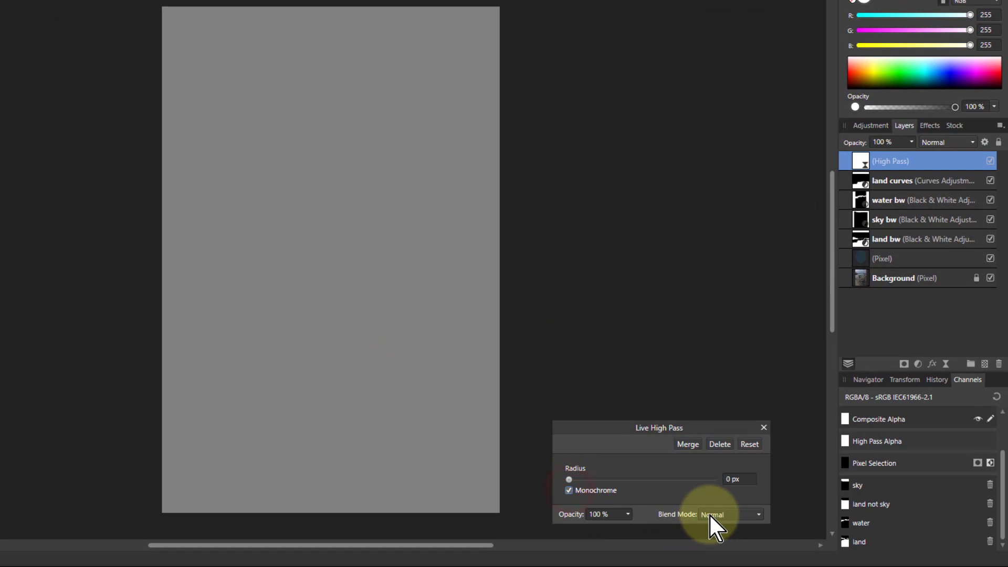
{"action": "left_click", "coordinate": [709, 513]}
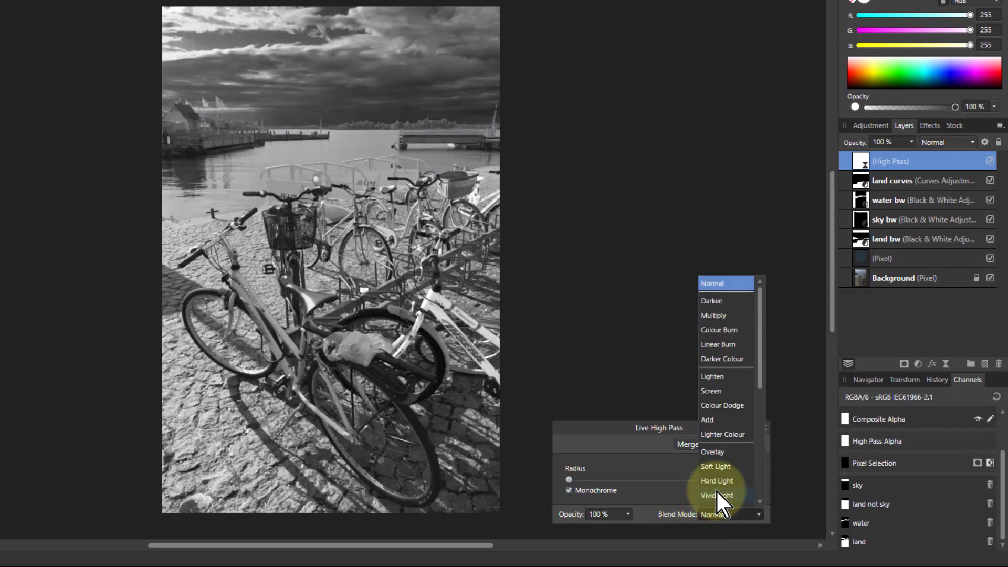
{"action": "scroll", "coordinate": [714, 497], "scroll_direction": "down", "scroll_amount": 2}
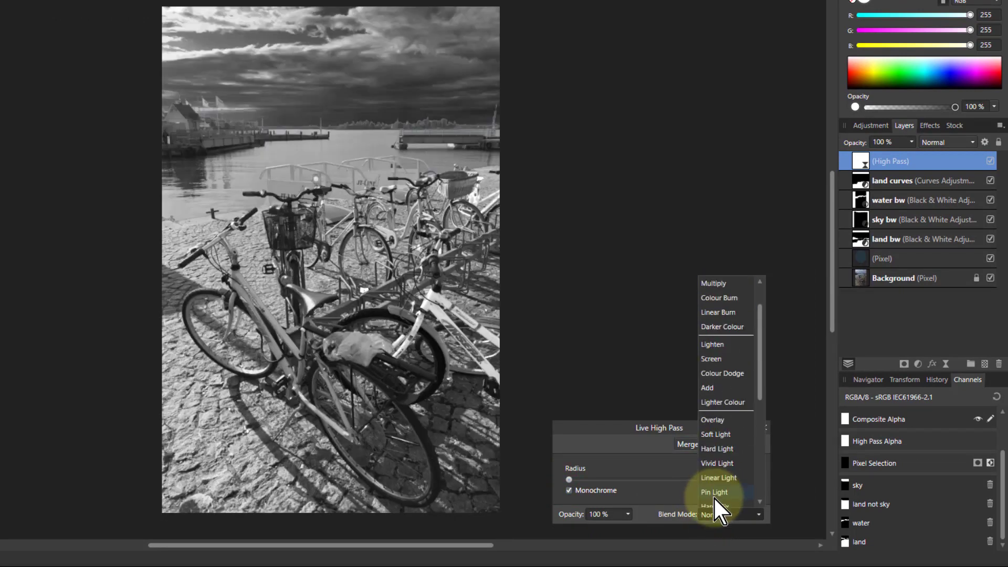
{"action": "left_click", "coordinate": [713, 480]}
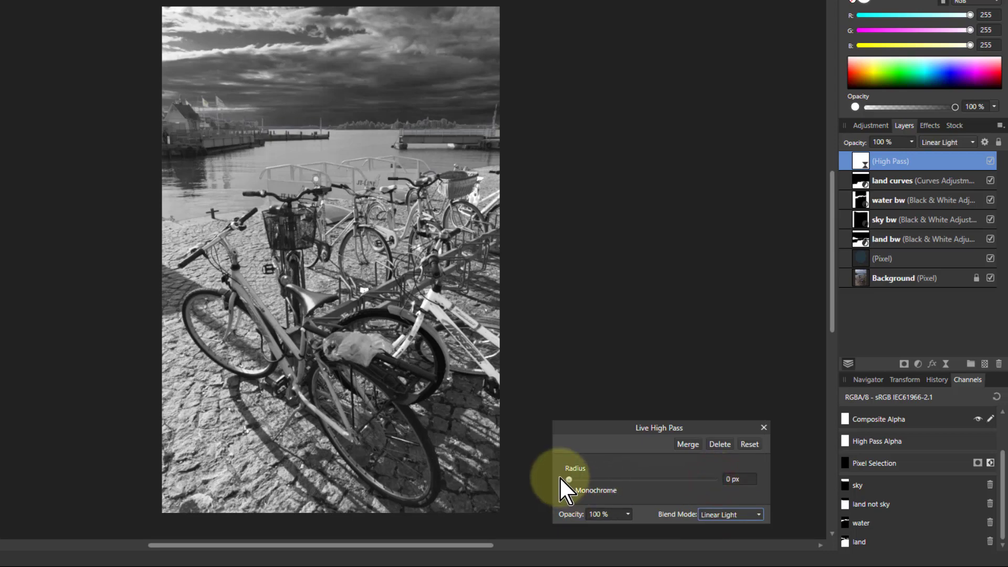
- Set the High Pass radius to 1 px while judging the sharpening on the front bicycle's frame
{"action": "scroll", "coordinate": [236, 328], "scroll_direction": "up", "scroll_amount": 3}
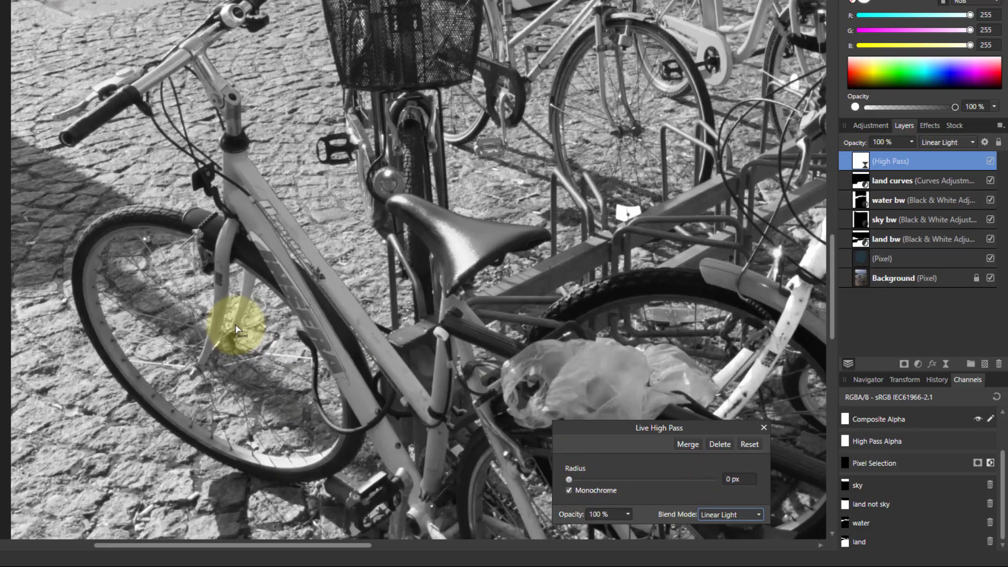
{"action": "scroll", "coordinate": [235, 324], "scroll_direction": "up", "scroll_amount": 3}
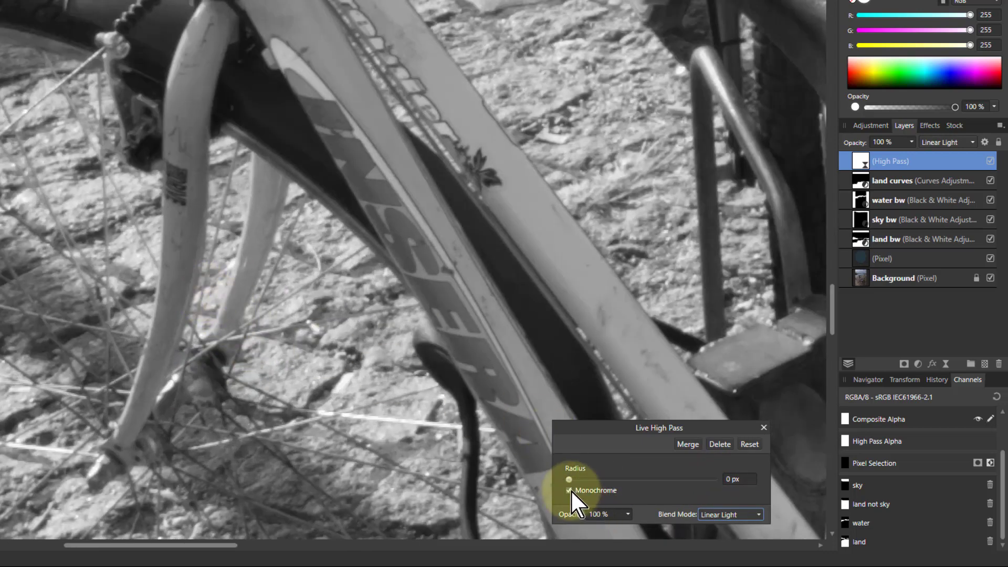
{"action": "left_click_drag", "start_coordinate": [571, 479], "coordinate": [601, 483]}
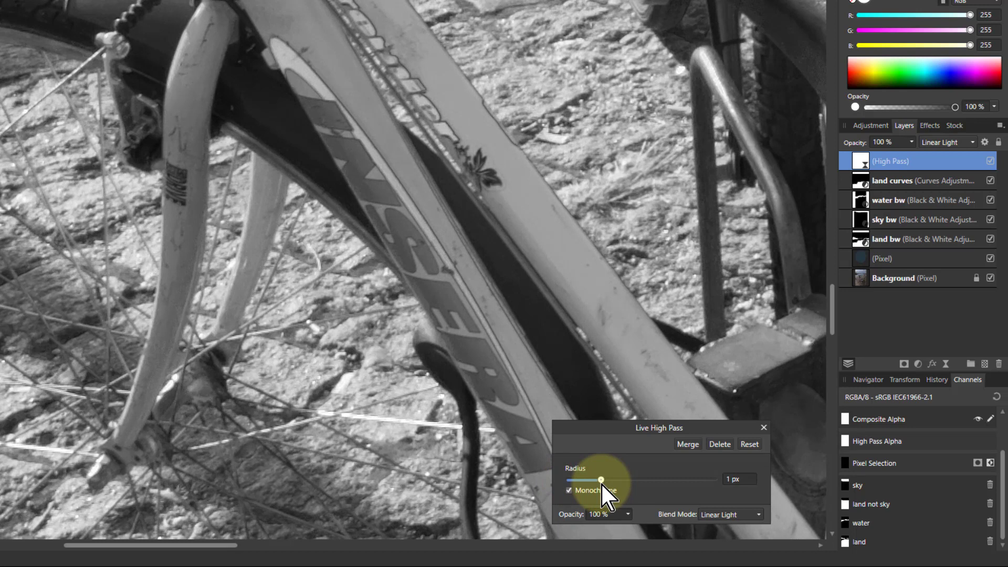
{"action": "left_click_drag", "start_coordinate": [601, 483], "coordinate": [601, 483]}
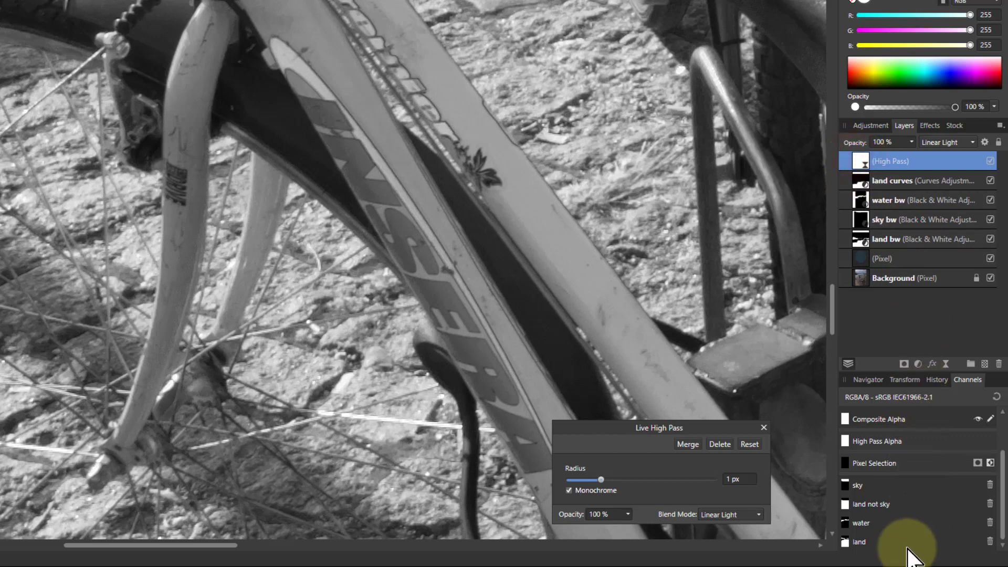
- Restrict the High Pass sharpening to the land by loading the "land" channel into the filter's alpha
{"action": "right_click", "coordinate": [861, 547]}
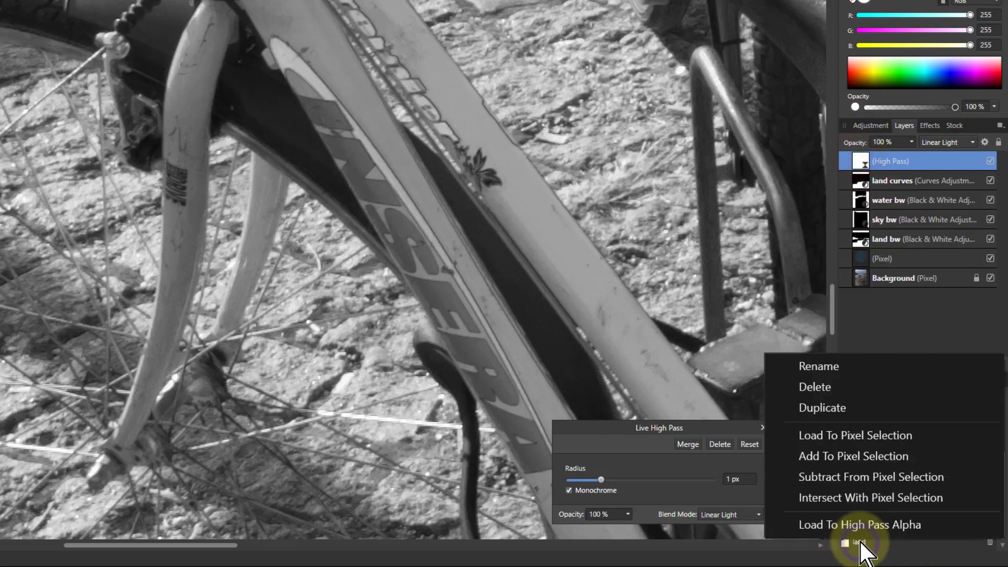
{"action": "left_click", "coordinate": [857, 522]}
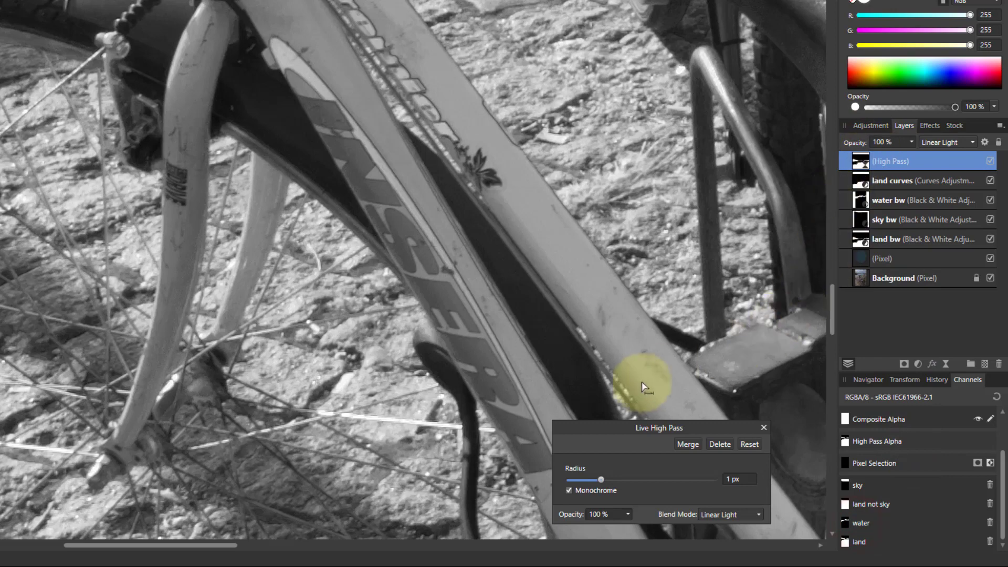
{"action": "left_click", "coordinate": [763, 428]}
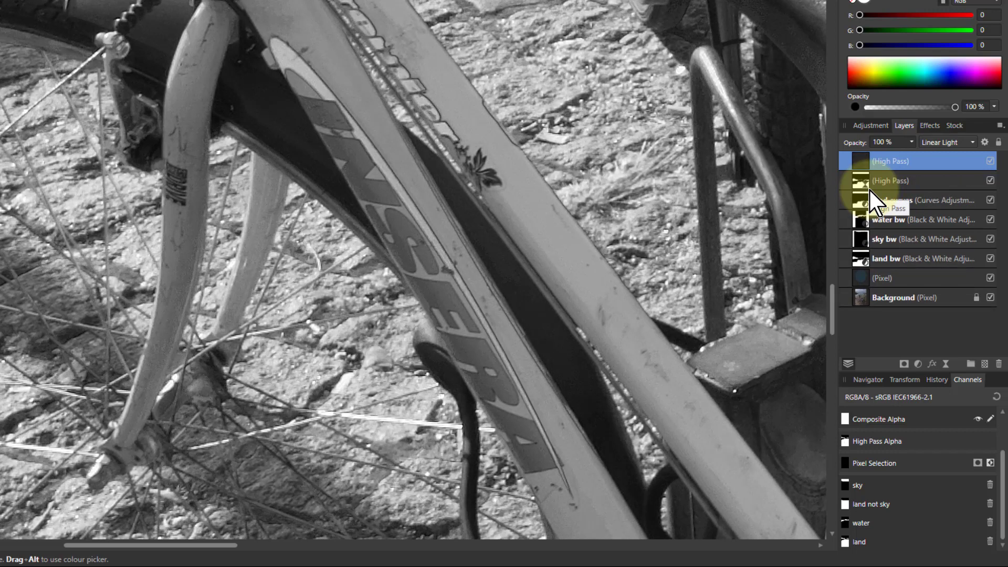
- Duplicate the masked High Pass layer and set the copy's radius to 0.1 px
{"action": "key", "text": "ctrl+j"}
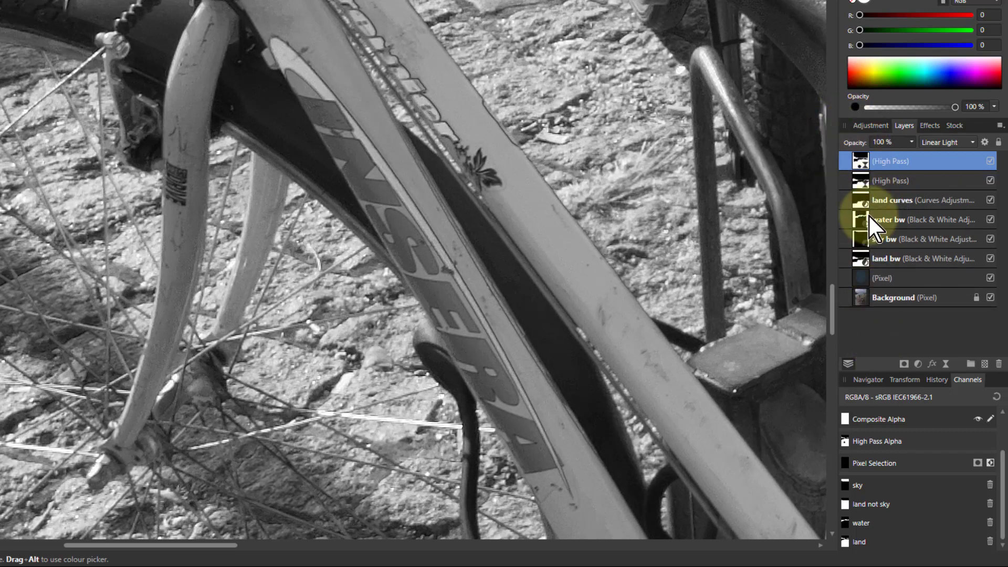
{"action": "double_click", "coordinate": [864, 159]}
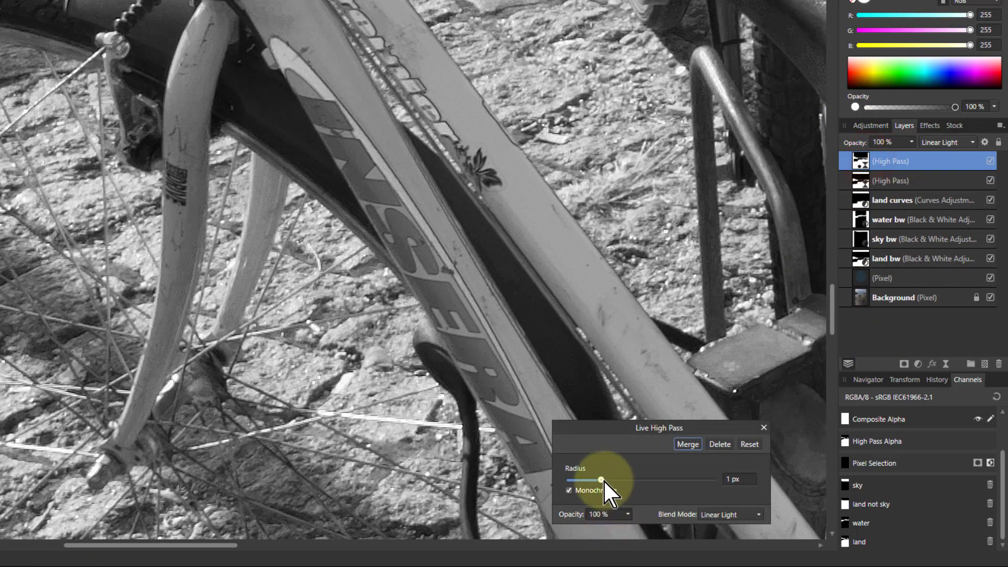
{"action": "left_click_drag", "start_coordinate": [602, 480], "coordinate": [581, 481]}
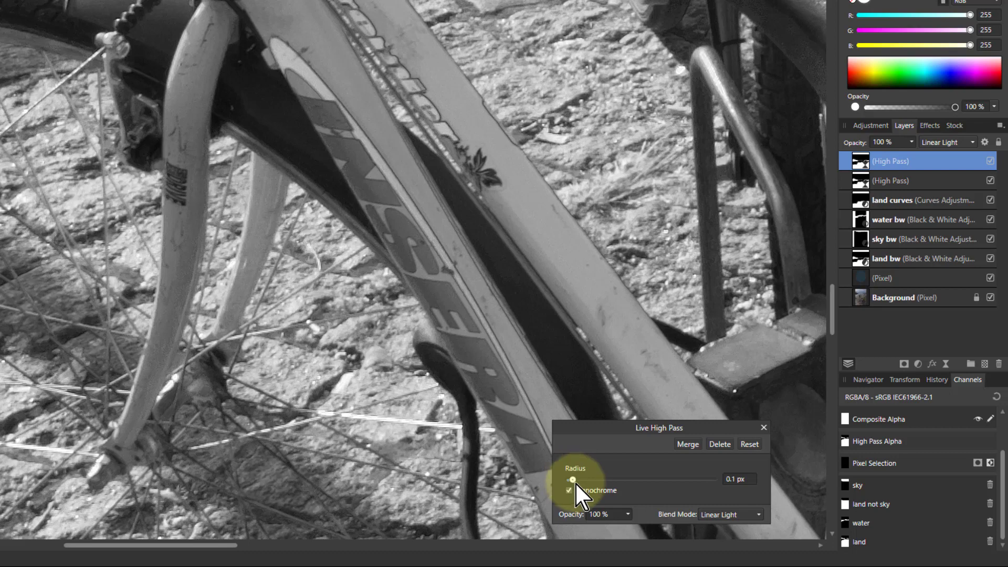
{"action": "key", "text": "ctrl+0"}
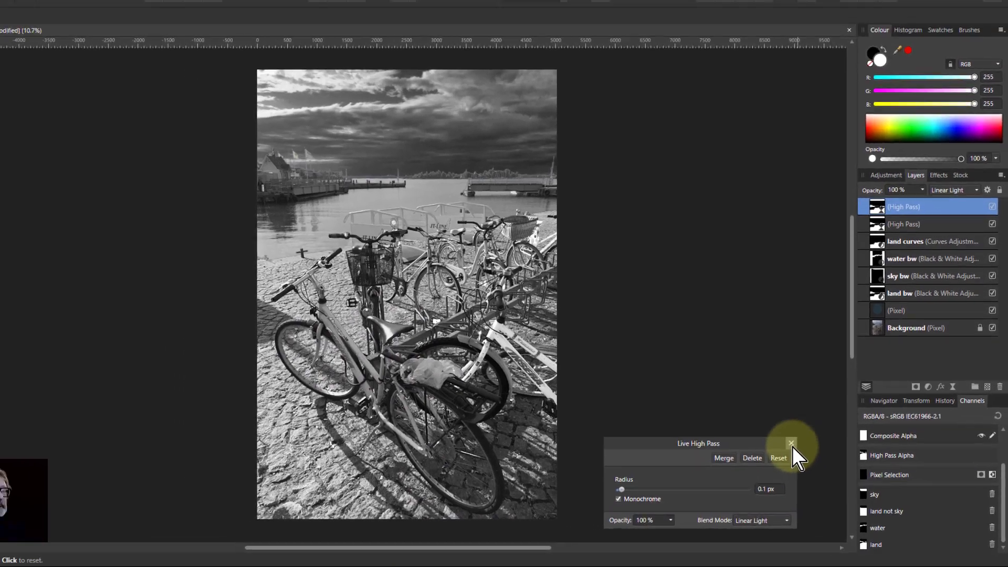
{"action": "left_click", "coordinate": [765, 428]}
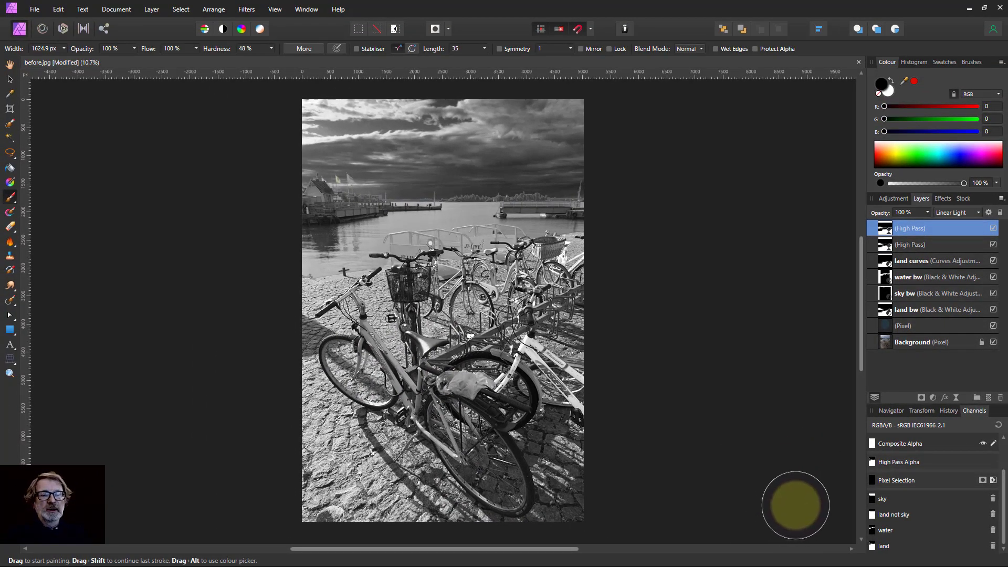
- Compare the photo before and after by toggling the visibility of all layers above Background together, leaving them switched on
{"action": "double_click", "coordinate": [916, 230]}
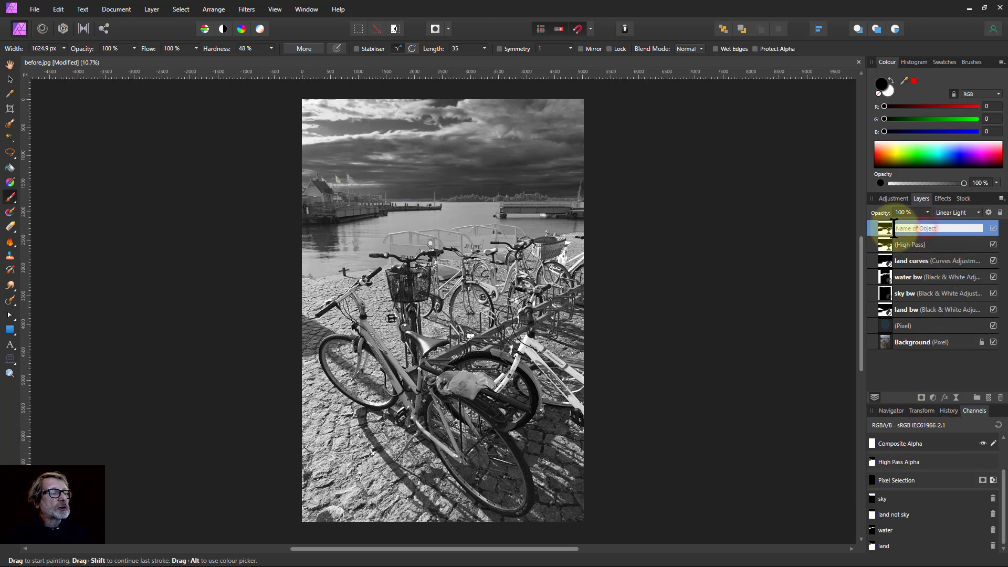
{"action": "left_click", "coordinate": [938, 329], "text": "shift"}
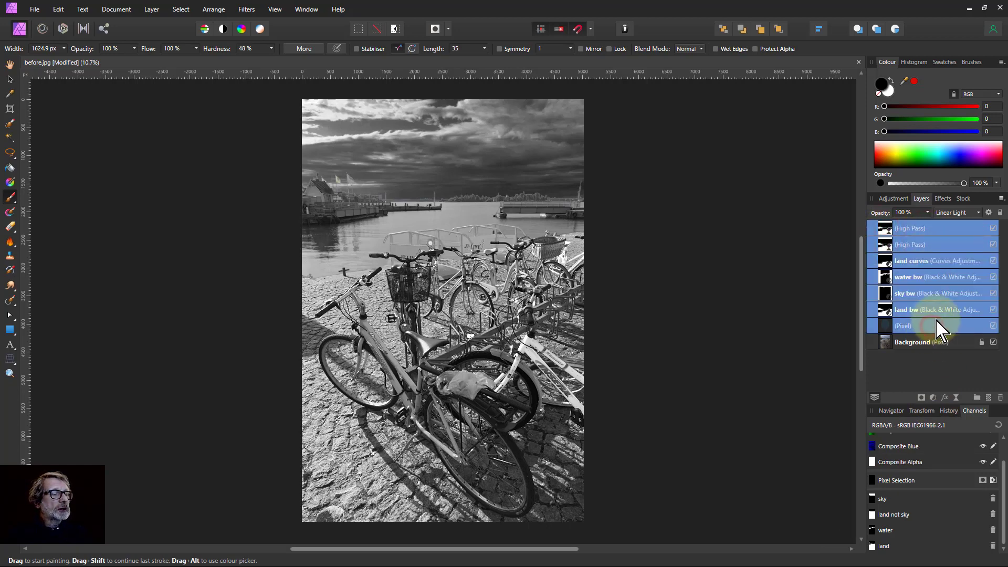
{"action": "left_click", "coordinate": [993, 229]}
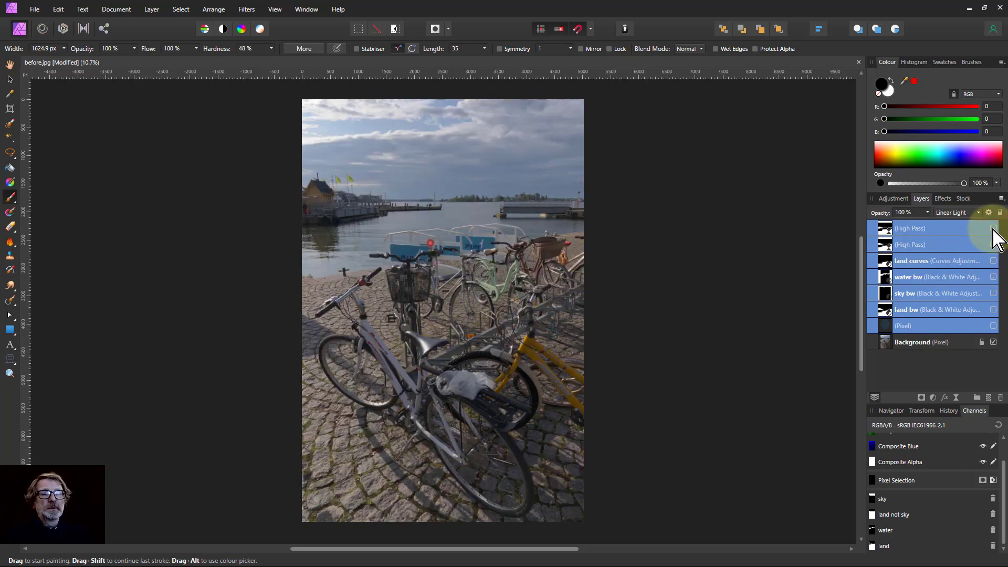
{"action": "left_click", "coordinate": [993, 229]}
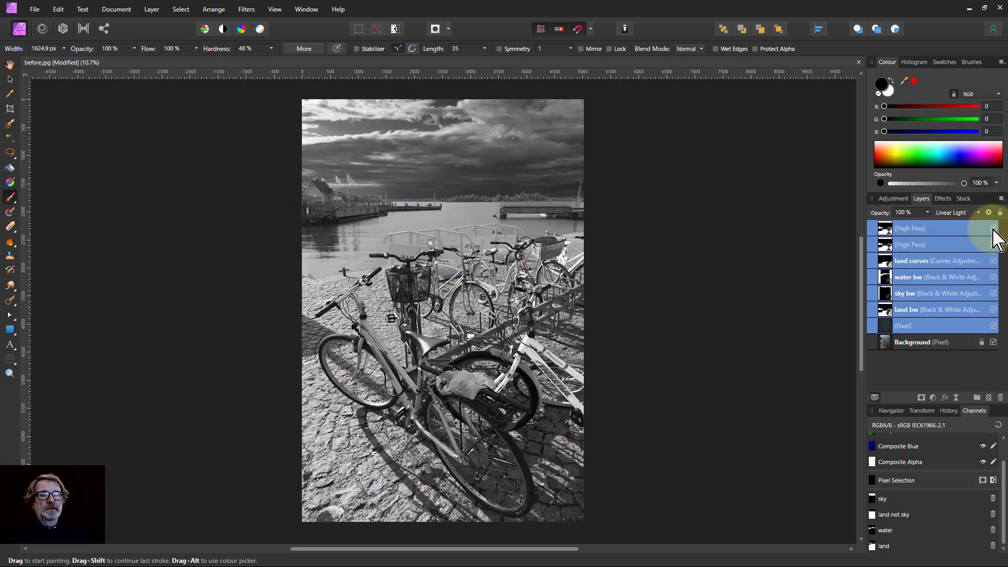
{"action": "left_click", "coordinate": [993, 229]}
{"action": "left_click", "coordinate": [993, 229]}
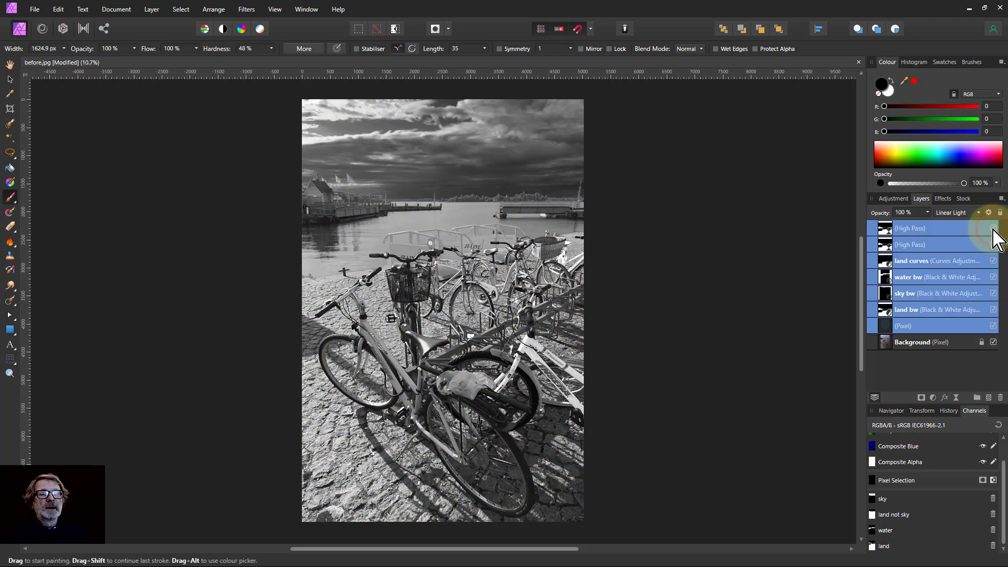